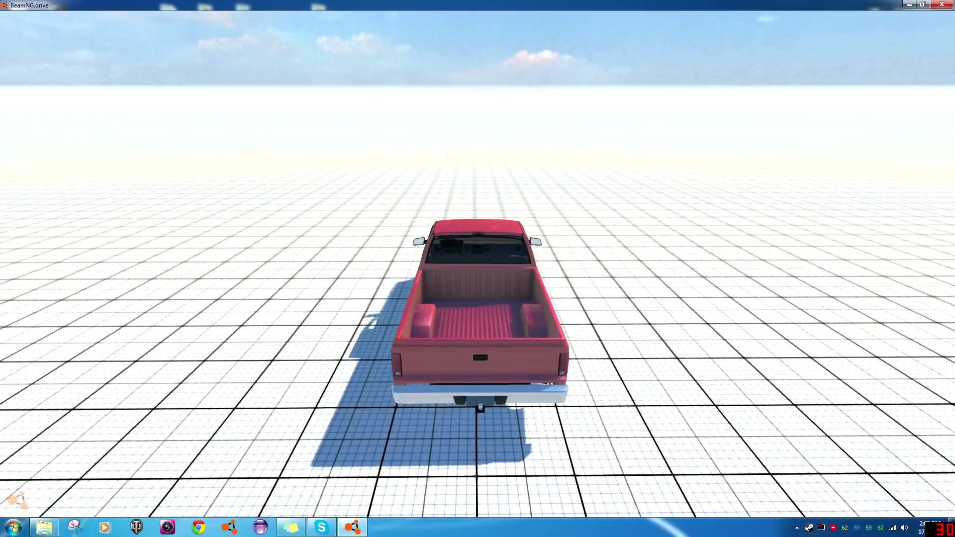
# Step: Lower the master volume in the audio options, then close the options and acknowledge the restart notice
pyautogui.press('Escape')
pyautogui.press('Escape')
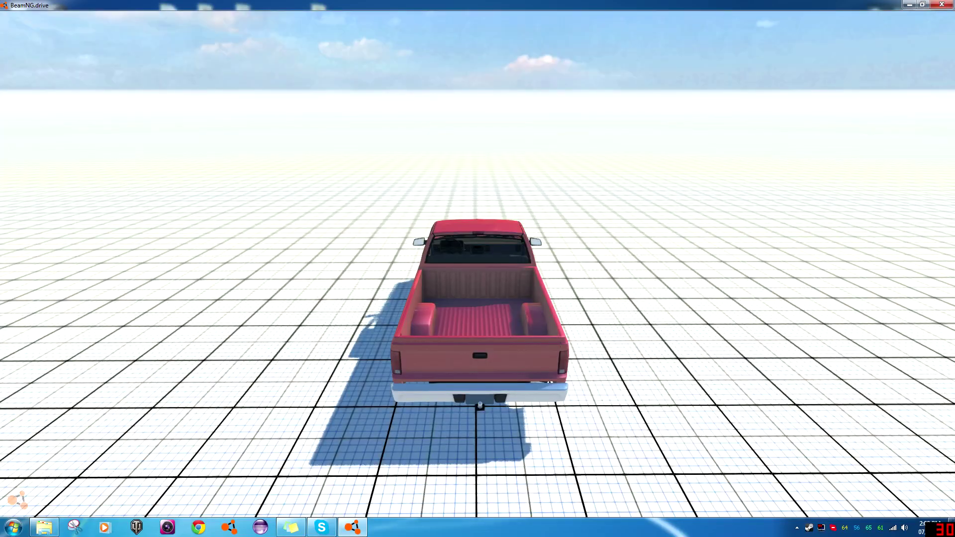
pyautogui.hotkey('ctrl', 'o')
pyautogui.click(912, 192)
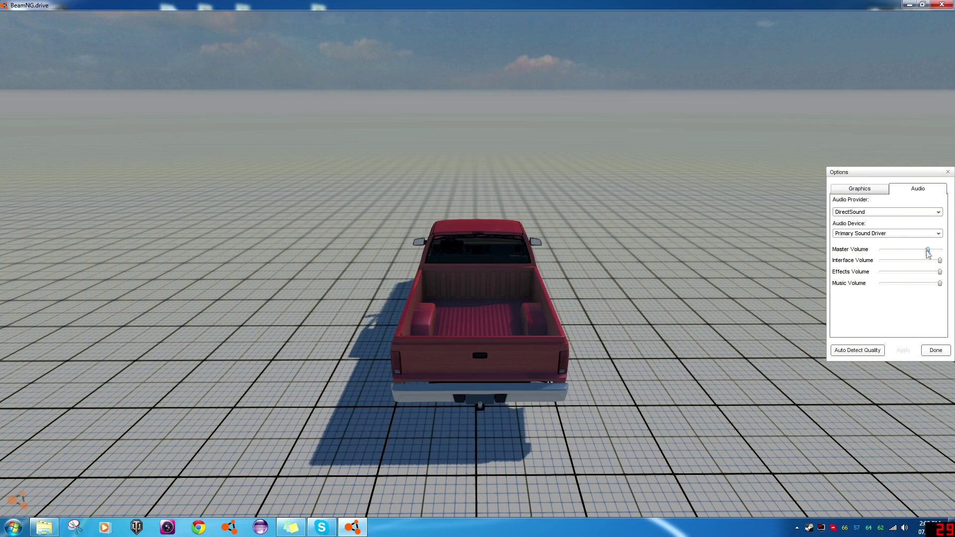
pyautogui.moveTo(928, 250); pyautogui.dragTo(907, 265)
pyautogui.click(936, 351)
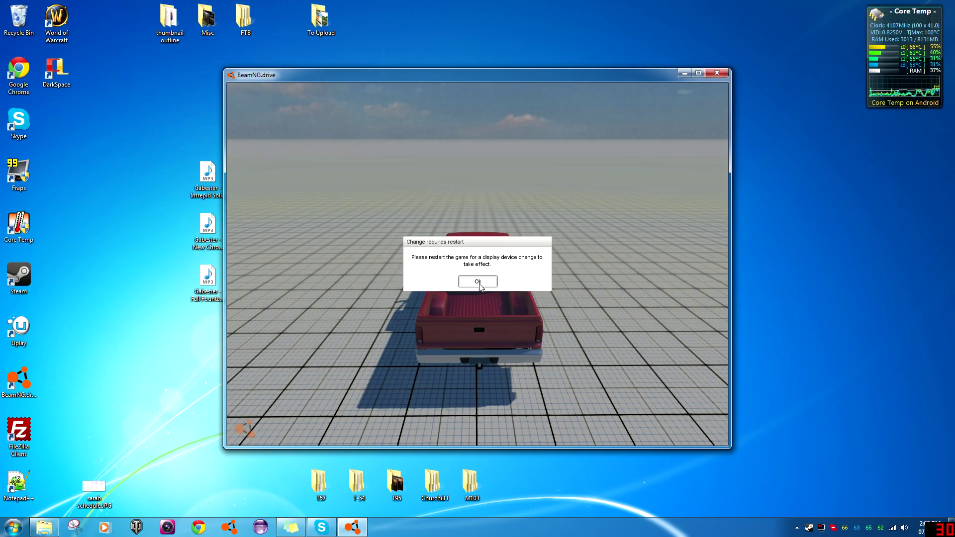
pyautogui.click(477, 282)
# Step: Maximize the game window and confirm exiting the level to the main menu
pyautogui.press('Escape')
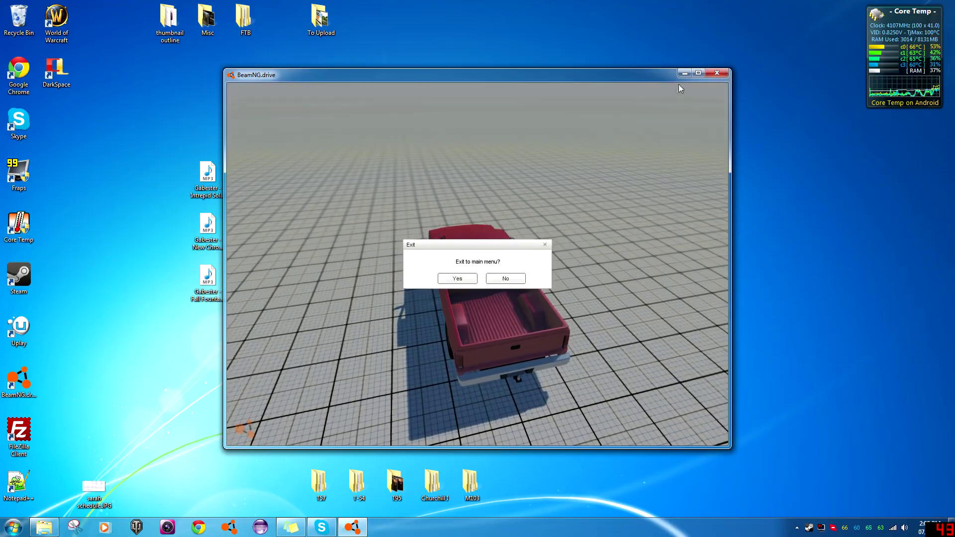
pyautogui.click(698, 73)
pyautogui.click(458, 279)
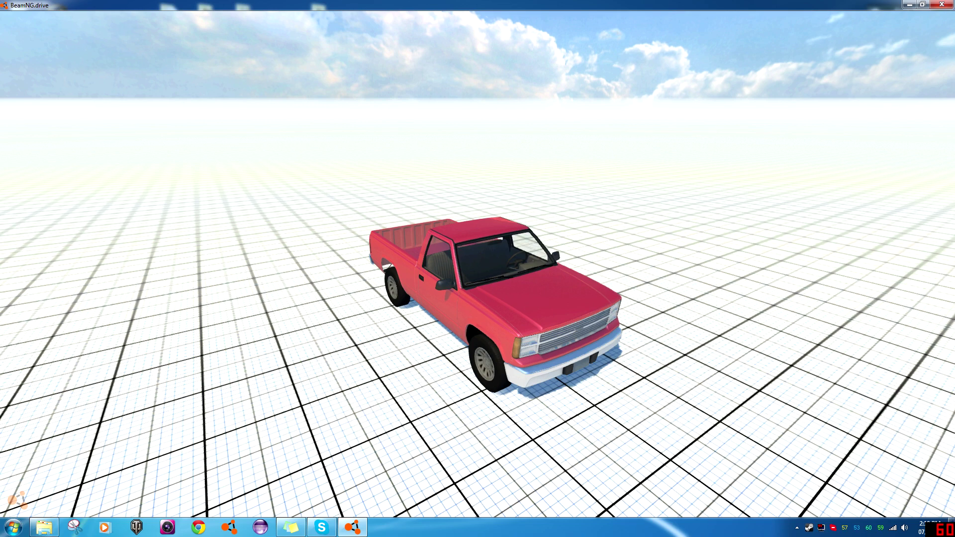
# Step: Open the World Editor and start creating a BeamNG Vehicle from the BeamNG folder of the level library
pyautogui.press('F11')
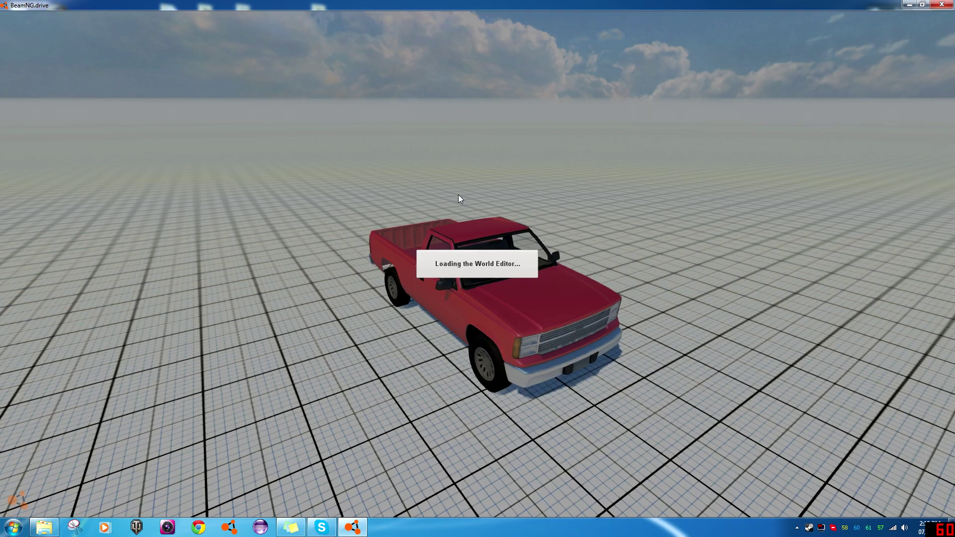
pyautogui.moveTo(455, 42); pyautogui.dragTo(878, 56)
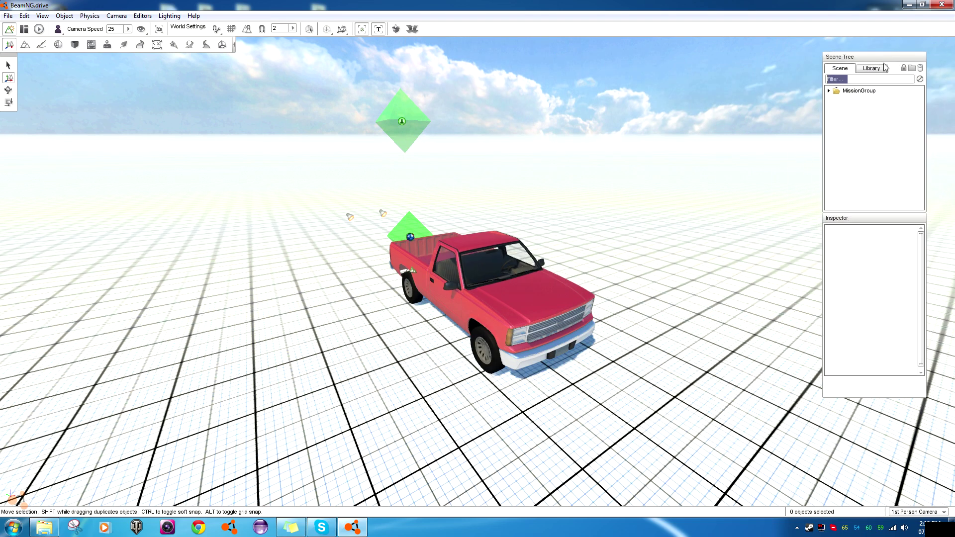
pyautogui.click(872, 69)
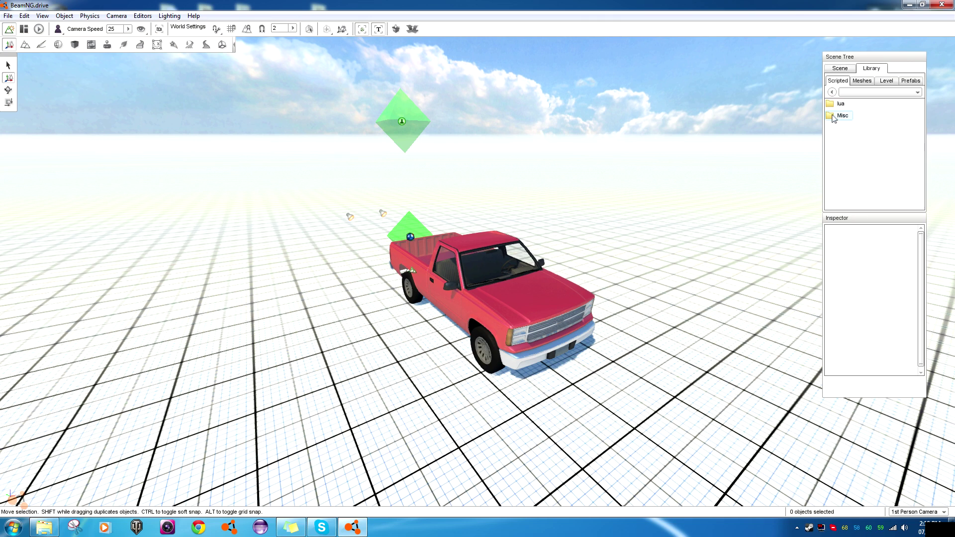
pyautogui.click(886, 82)
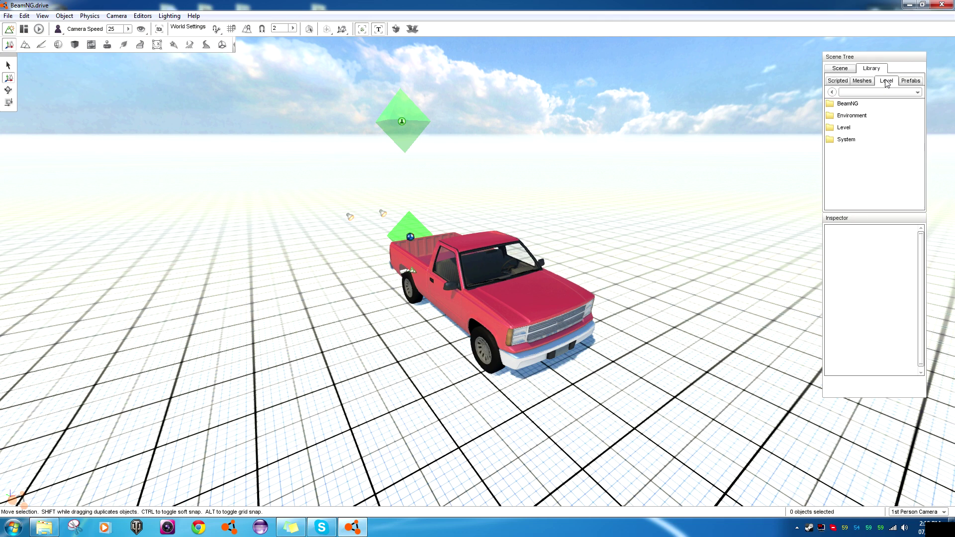
pyautogui.doubleClick(831, 106)
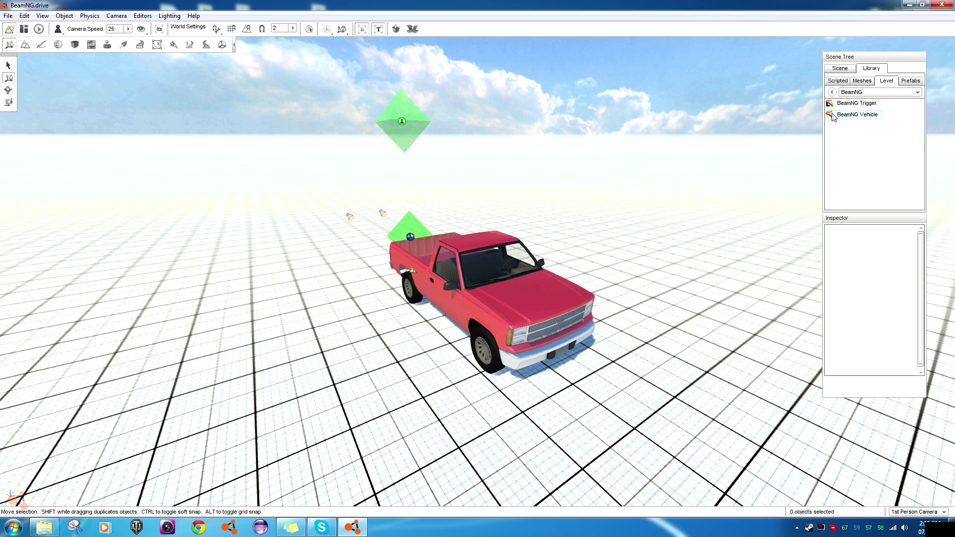
pyautogui.doubleClick(834, 116)
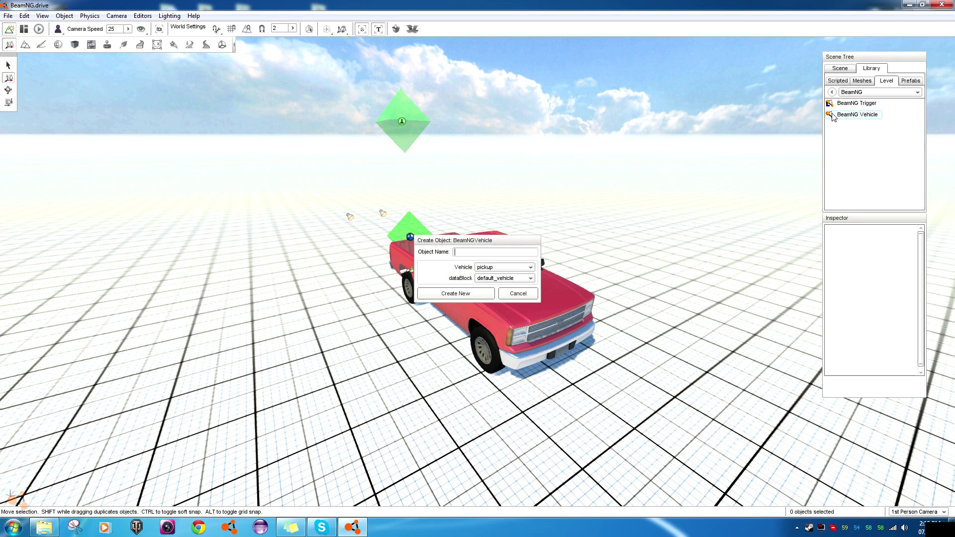
# Step: Examine the vehicle and dataBlock choices offered for the new BeamNG vehicle object
pyautogui.click(497, 270)
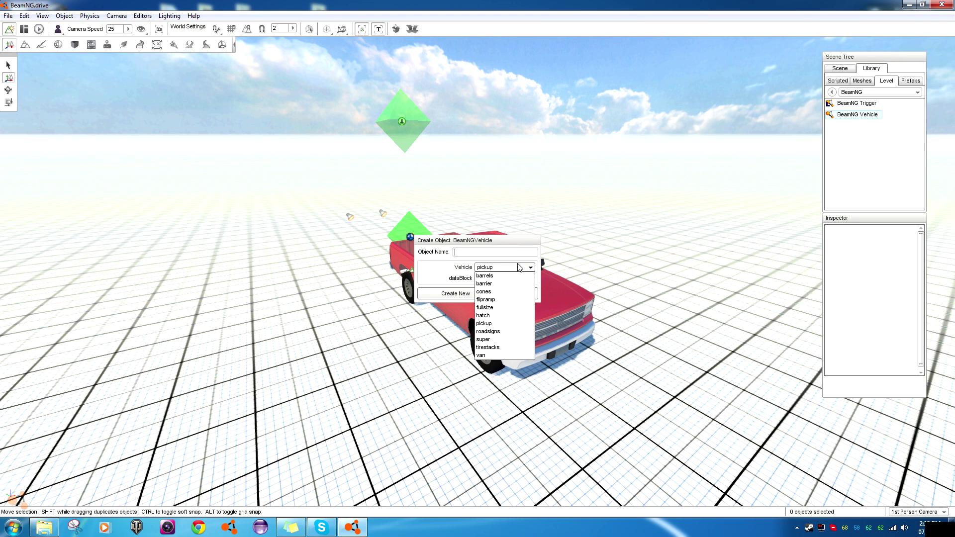
pyautogui.click(513, 270)
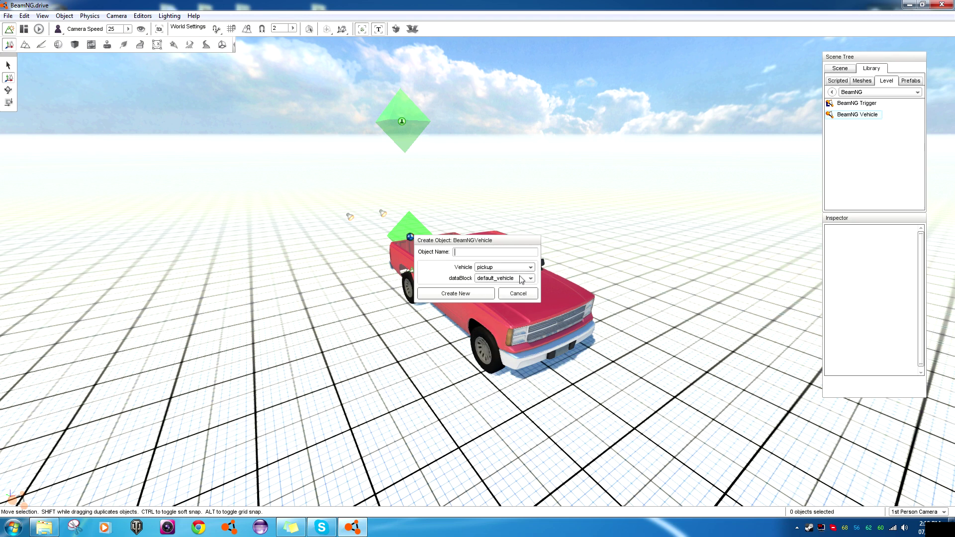
pyautogui.click(520, 278)
pyautogui.click(520, 277)
pyautogui.click(517, 269)
pyautogui.click(517, 269)
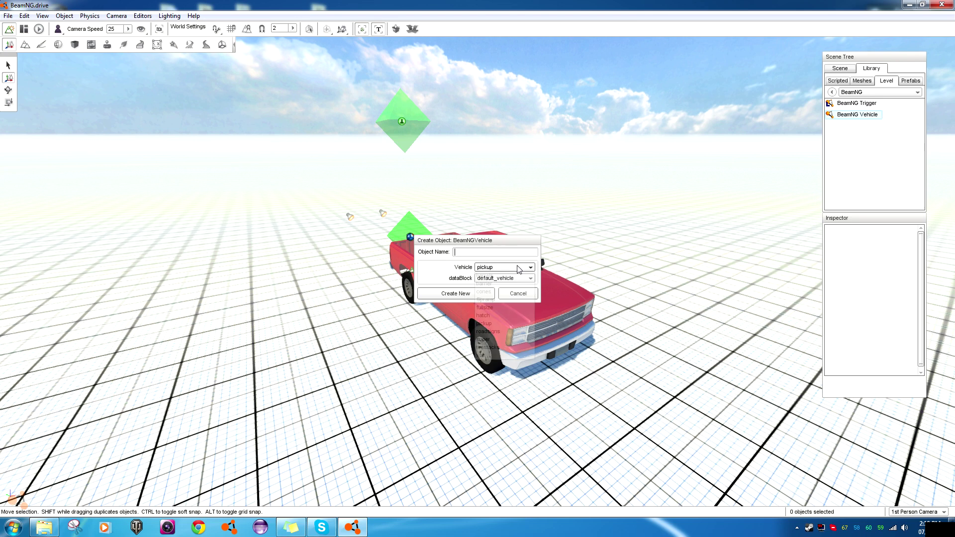
pyautogui.click(528, 280)
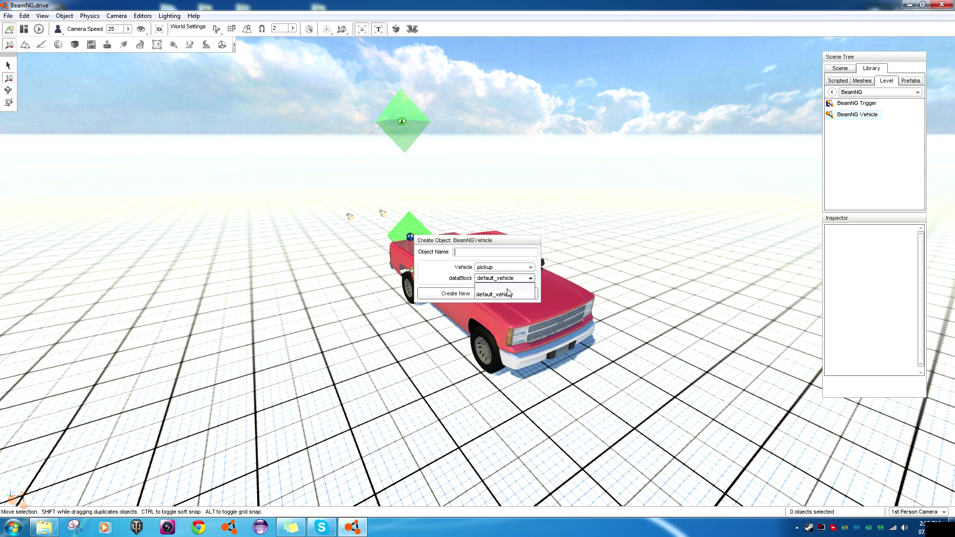
pyautogui.click(518, 270)
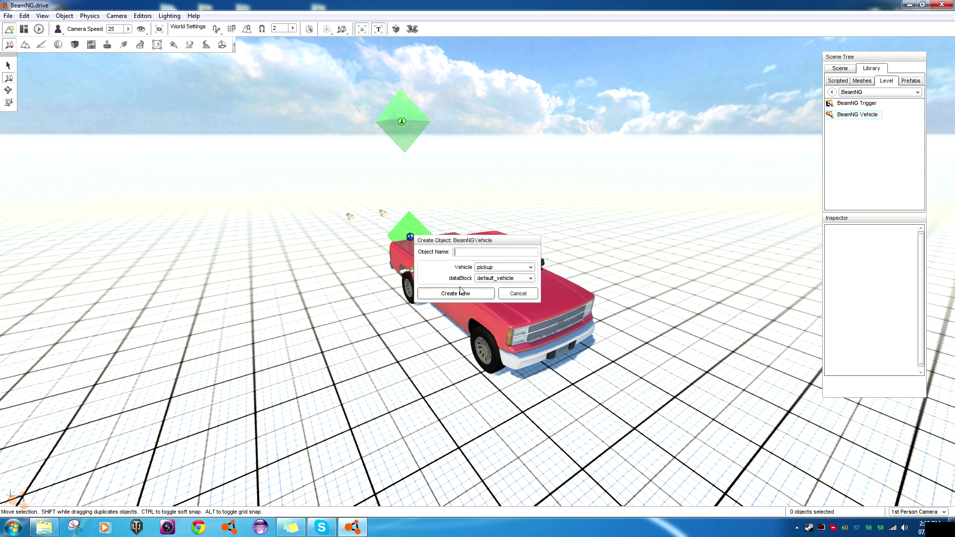
pyautogui.click(477, 267)
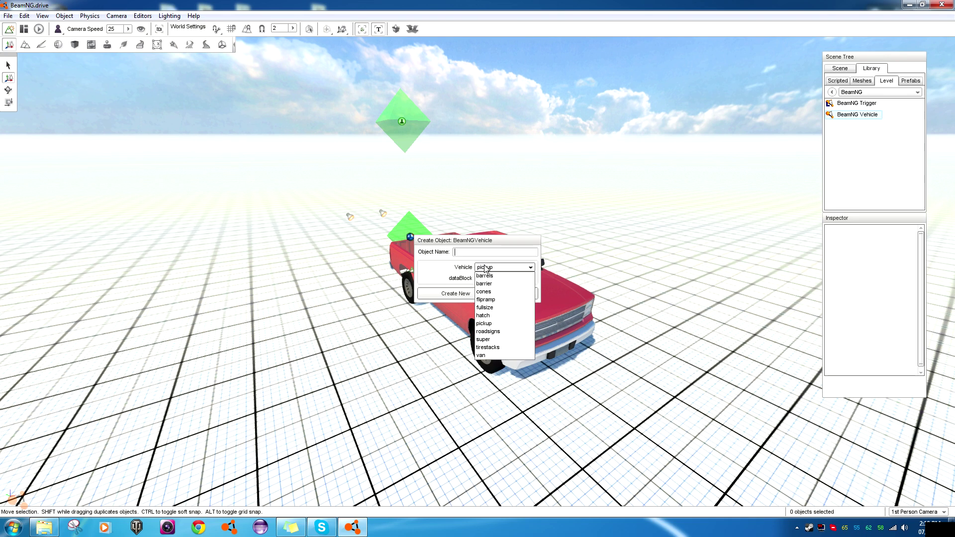
pyautogui.click(478, 269)
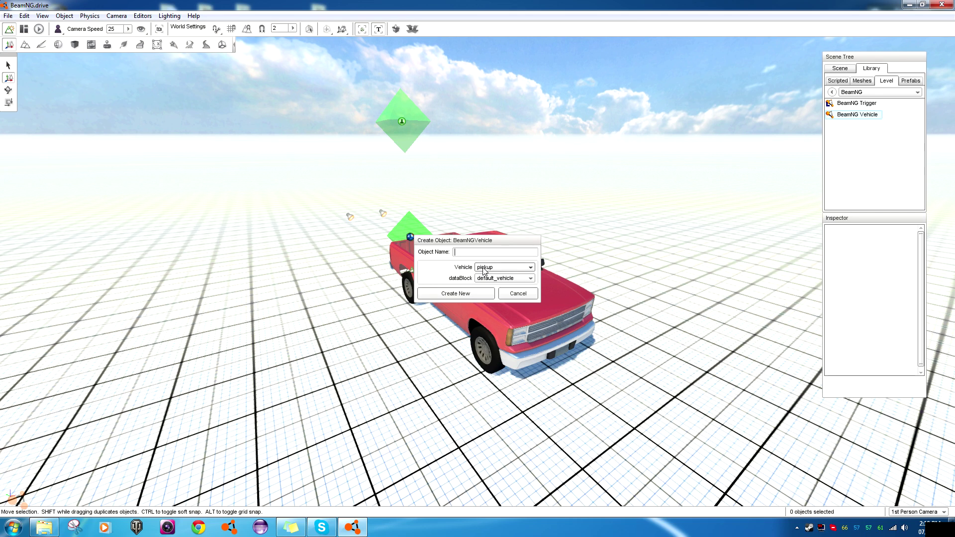
# Step: Create the new BeamNG vehicle with the fullsize model and the default_vehicle dataBlock
pyautogui.click(500, 268)
pyautogui.click(485, 307)
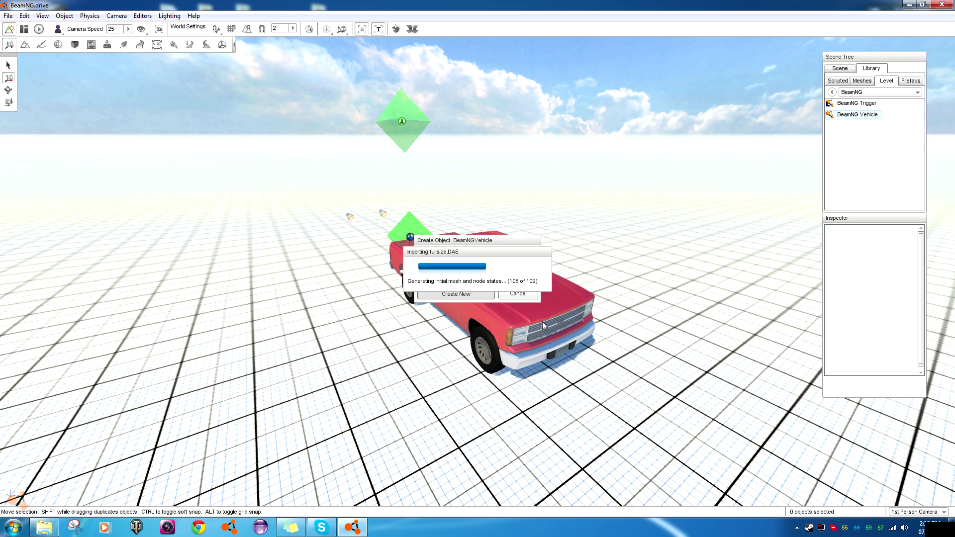
pyautogui.moveTo(479, 273); pyautogui.dragTo(330, 291)
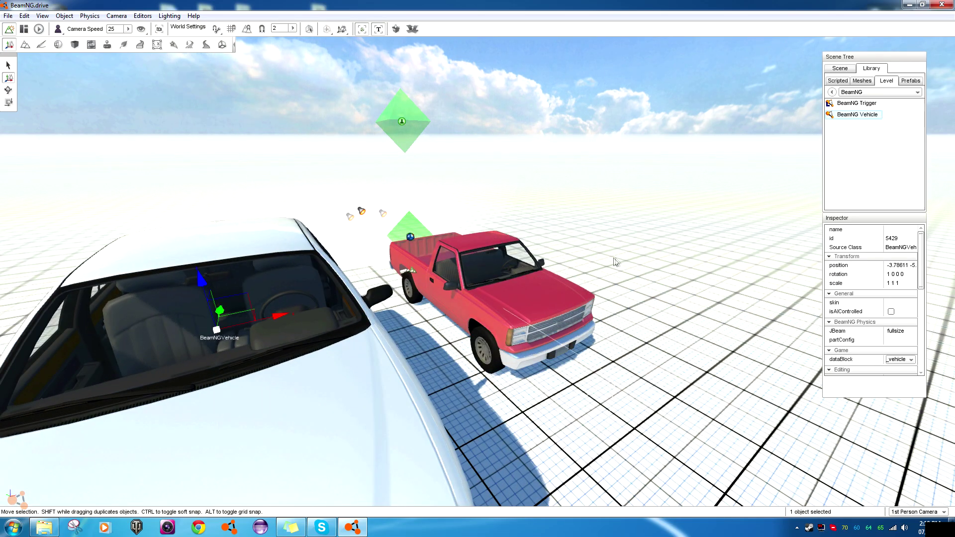
# Step: Set the editor's player camera to First Person
pyautogui.press('a')
pyautogui.press('d')
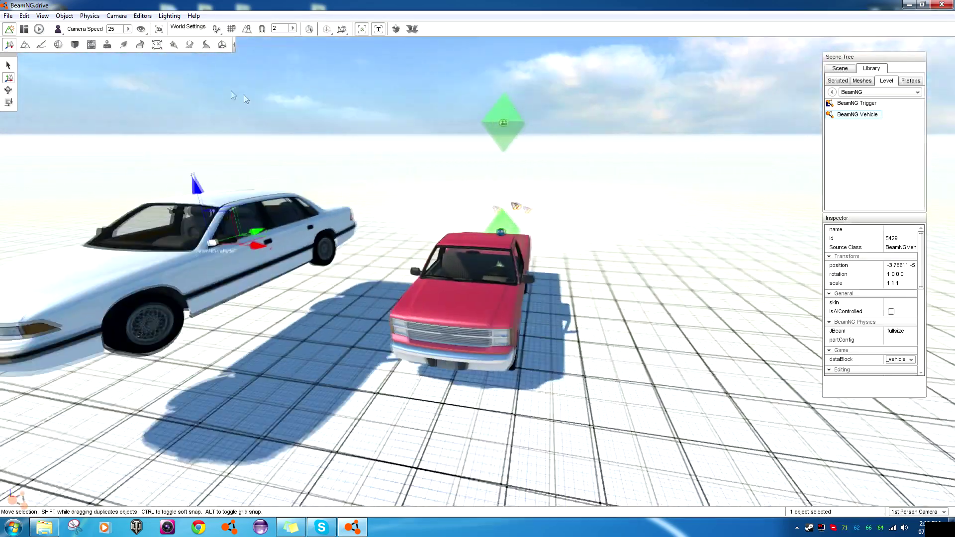
pyautogui.click(117, 17)
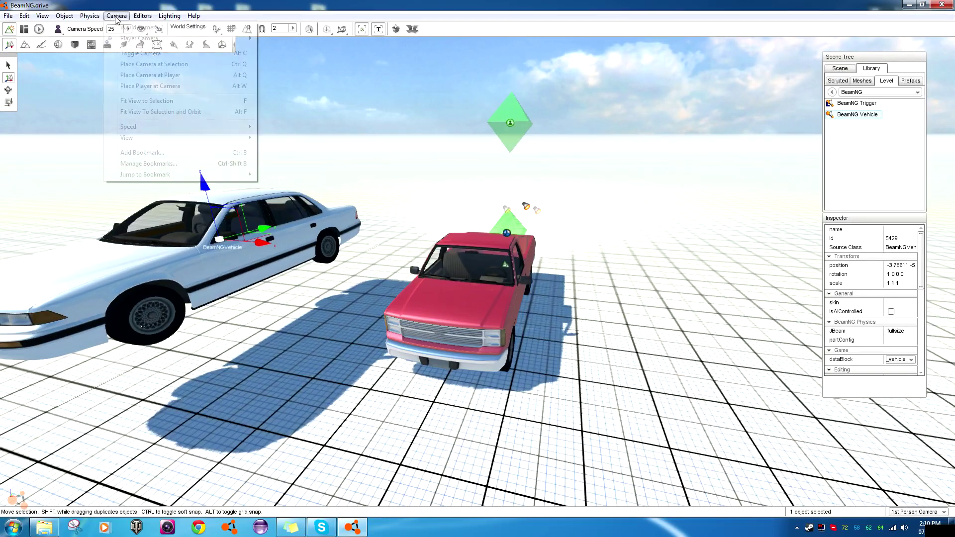
pyautogui.moveTo(154, 28)
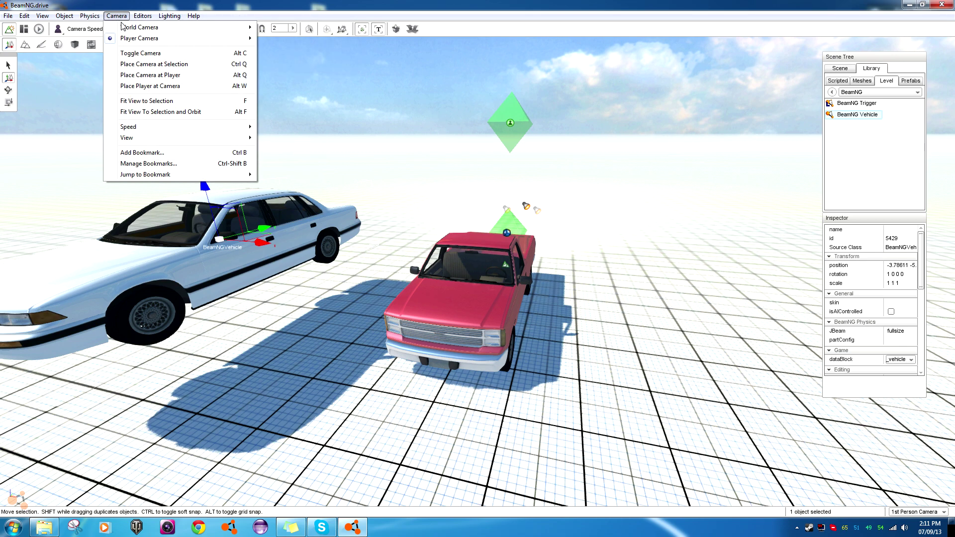
pyautogui.moveTo(129, 40)
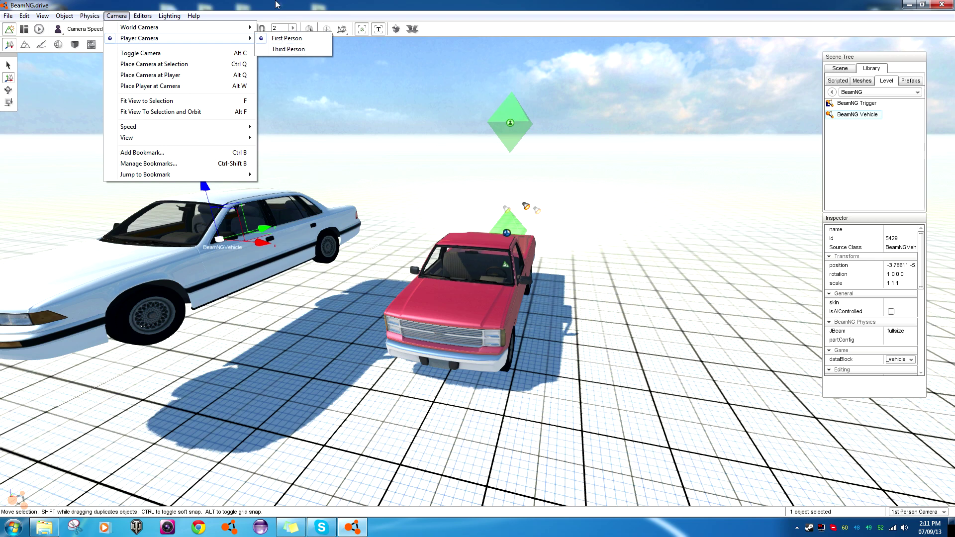
pyautogui.click(280, 38)
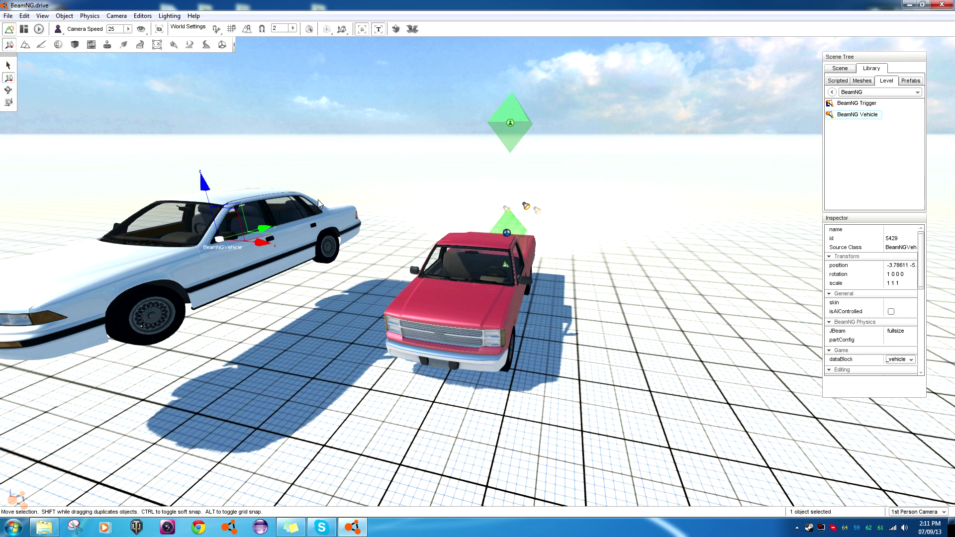
# Step: Move the white fullsize car down toward the ground beside the red pickup, to an X position of about -4.43
pyautogui.moveTo(318, 199)
pyautogui.mouseDown()
pyautogui.moveTo(298, 204)
pyautogui.moveTo(313, 217)
pyautogui.mouseUp()
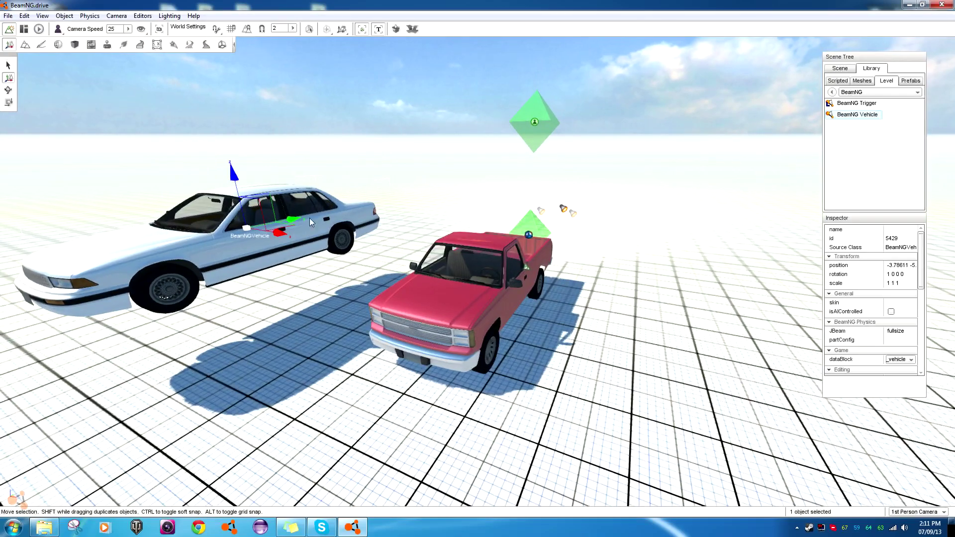
pyautogui.moveTo(237, 215); pyautogui.dragTo(253, 279)
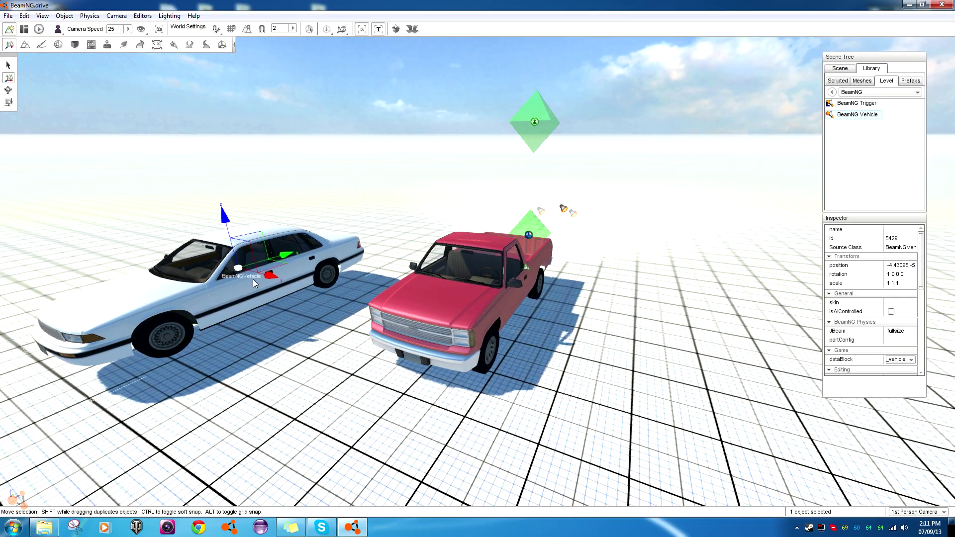
# Step: Examine the placement of the white car and the red pickup from the front, side and rear
pyautogui.rightClick(253, 279)
pyautogui.press('a')
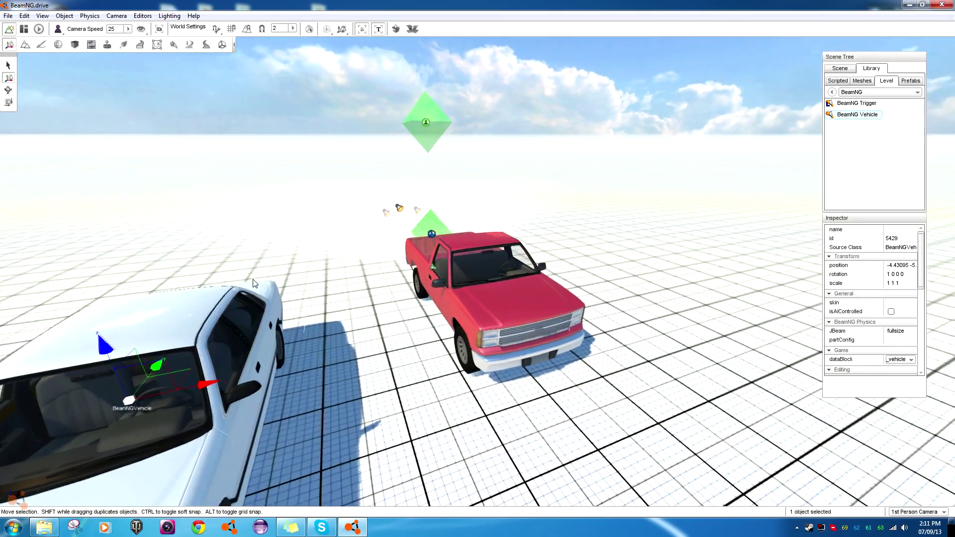
pyautogui.press('s')
pyautogui.press('a')
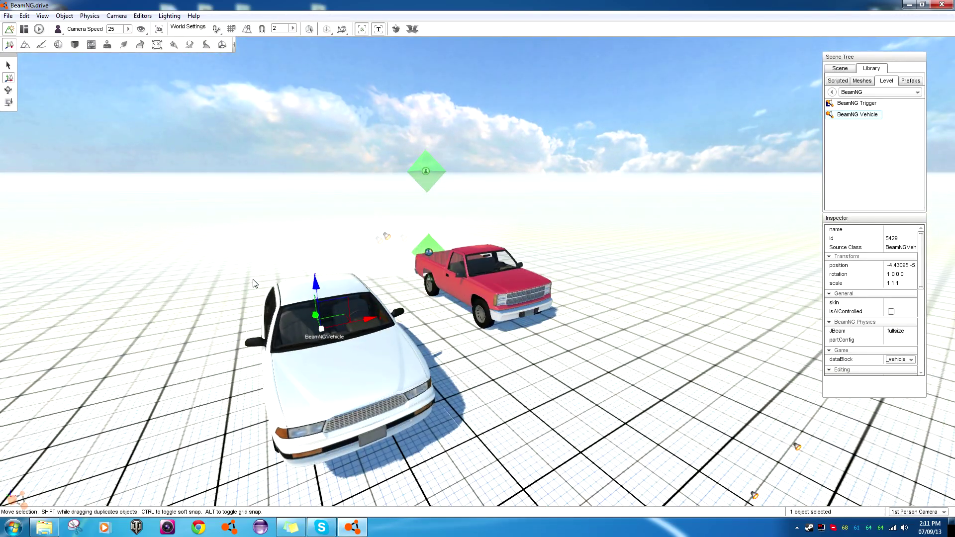
pyautogui.press('d')
pyautogui.rightClick(252, 279)
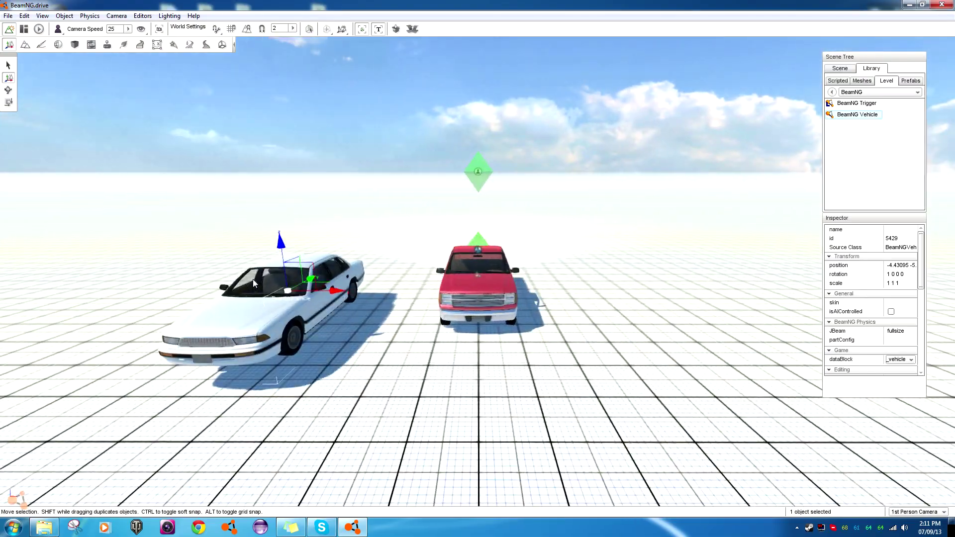
pyautogui.press('a')
pyautogui.rightClick(253, 284)
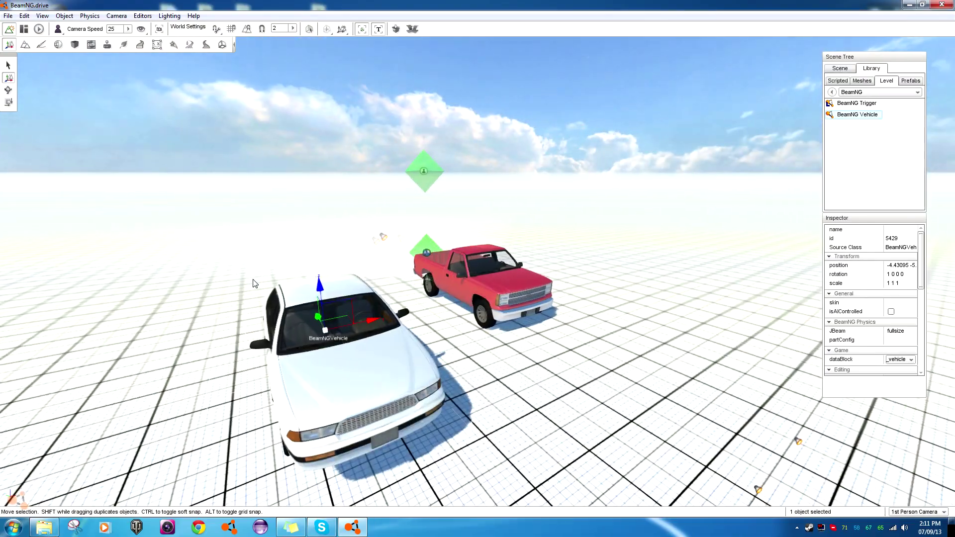
pyautogui.rightClick(354, 337)
pyautogui.press('a')
pyautogui.press('a')
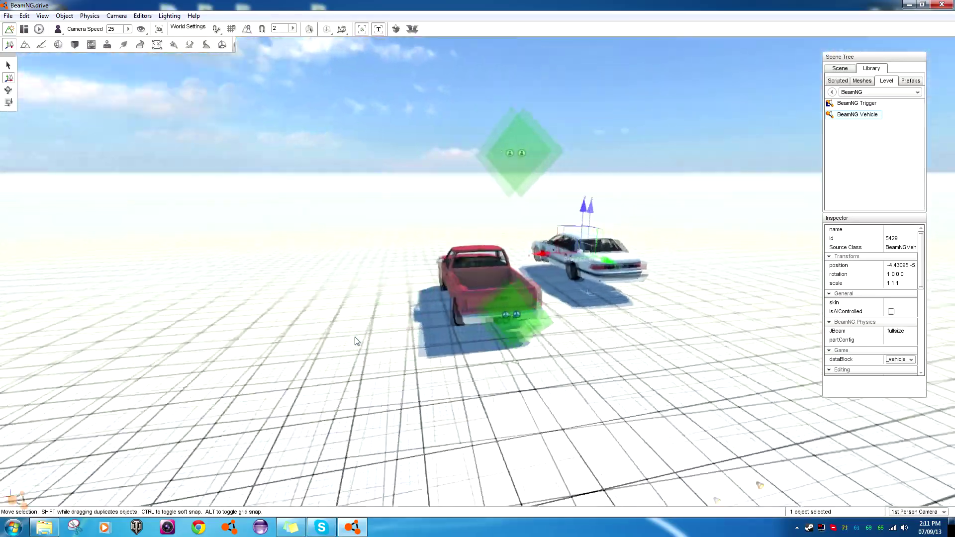
pyautogui.rightClick(355, 341)
pyautogui.press('w')
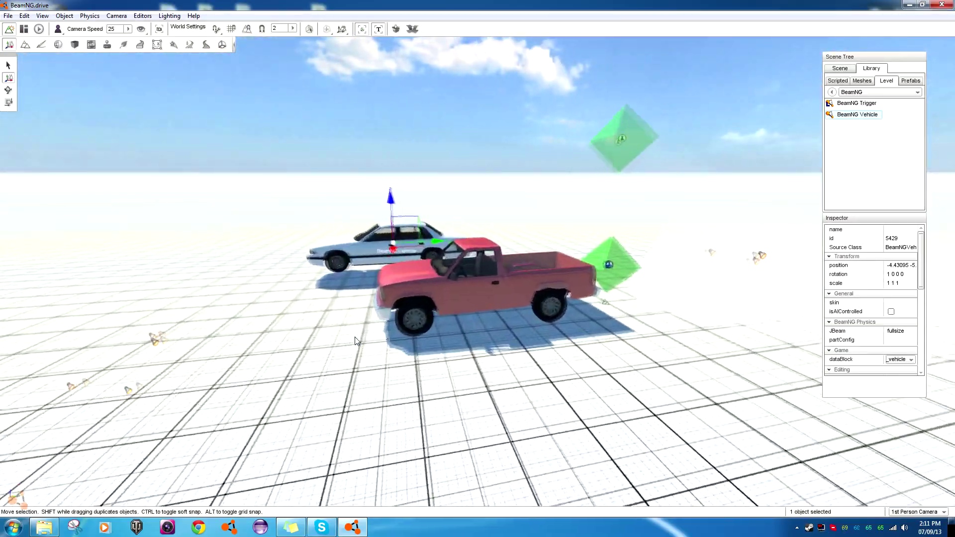
pyautogui.press('d')
pyautogui.press('a')
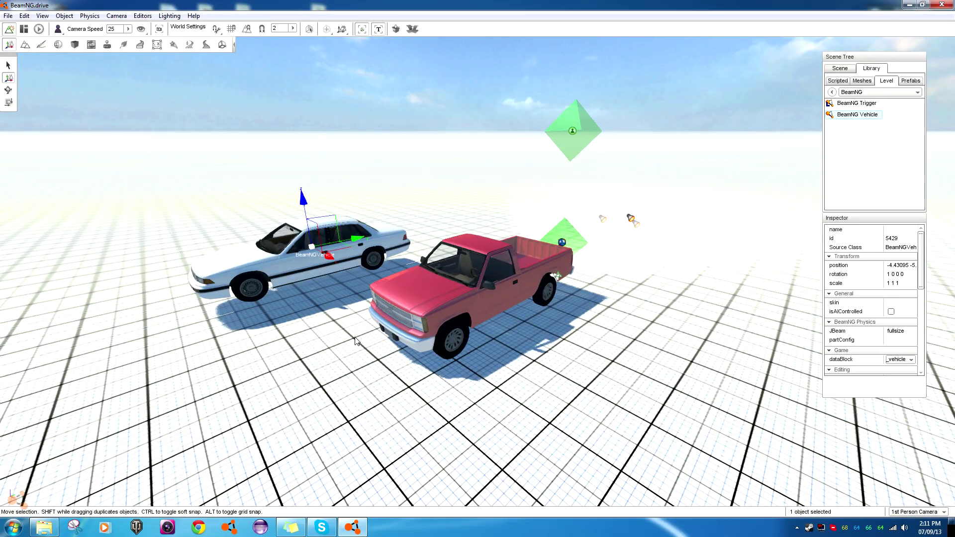
pyautogui.rightClick(355, 341)
pyautogui.press('a')
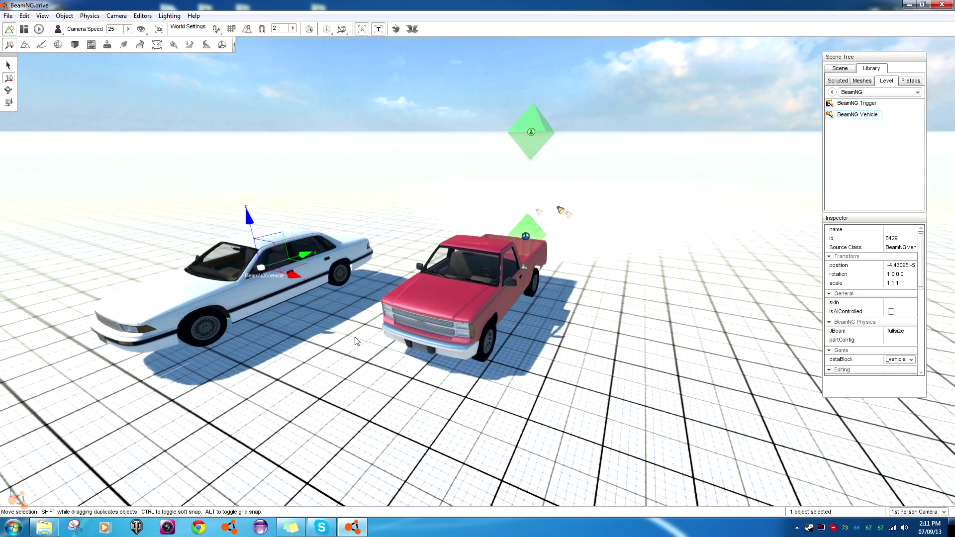
# Step: Reselect the white fullsize car and enable its isAIControlled option
pyautogui.press('d')
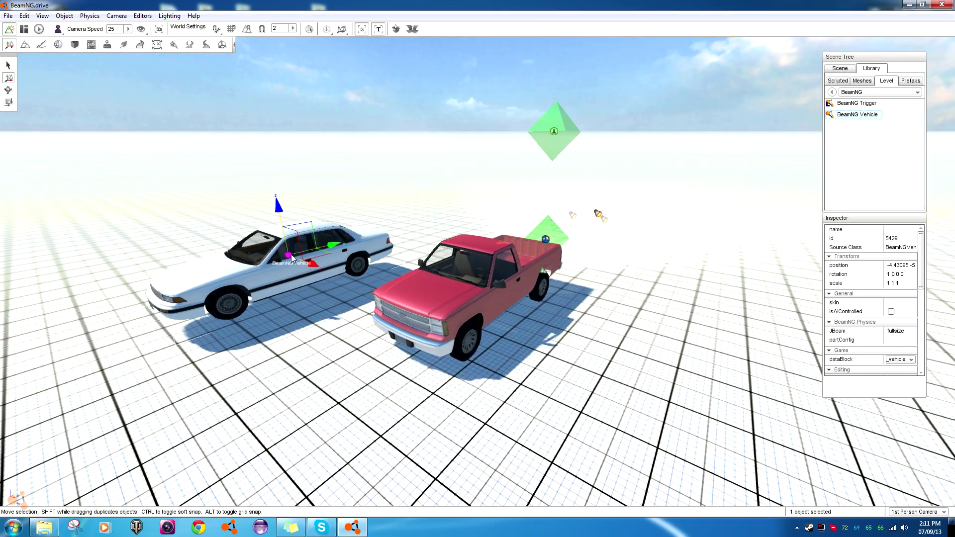
pyautogui.click(305, 356)
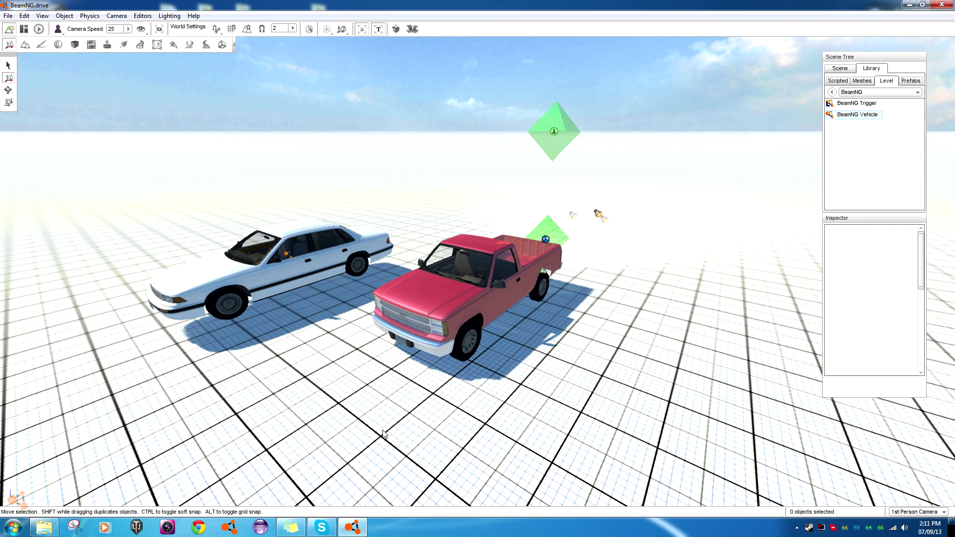
pyautogui.click(291, 258)
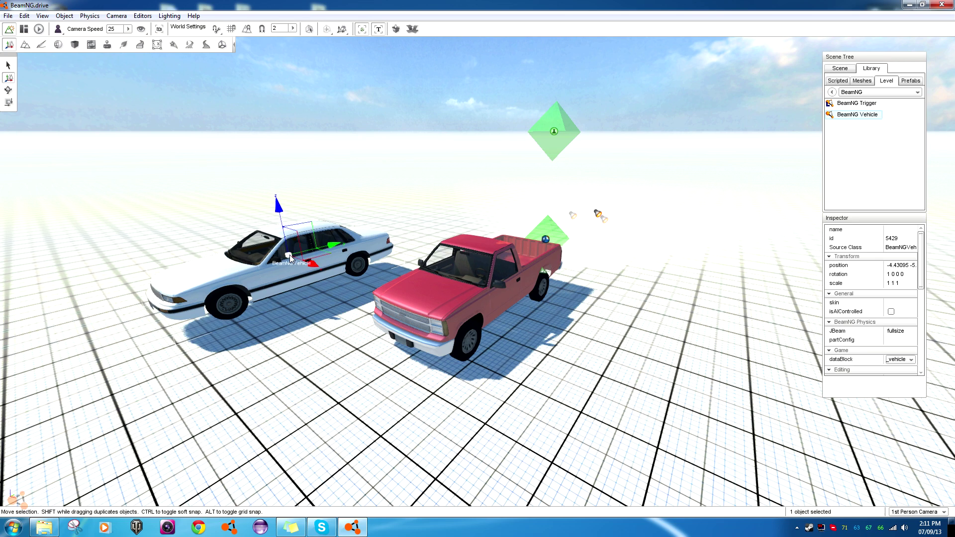
pyautogui.click(891, 312)
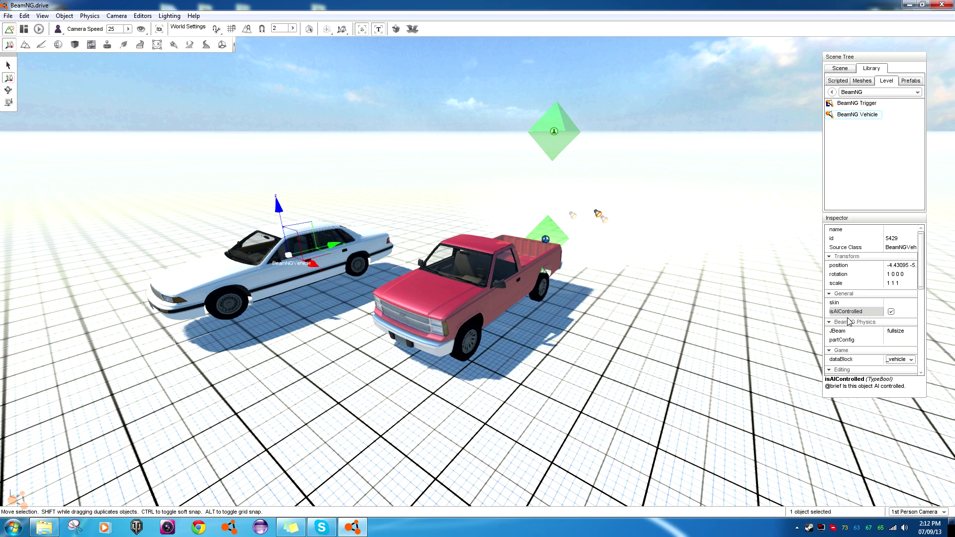
# Step: Leave the World Editor and cycle vehicle control between the red pickup and the white car, ending on the pickup
pyautogui.press('F11')
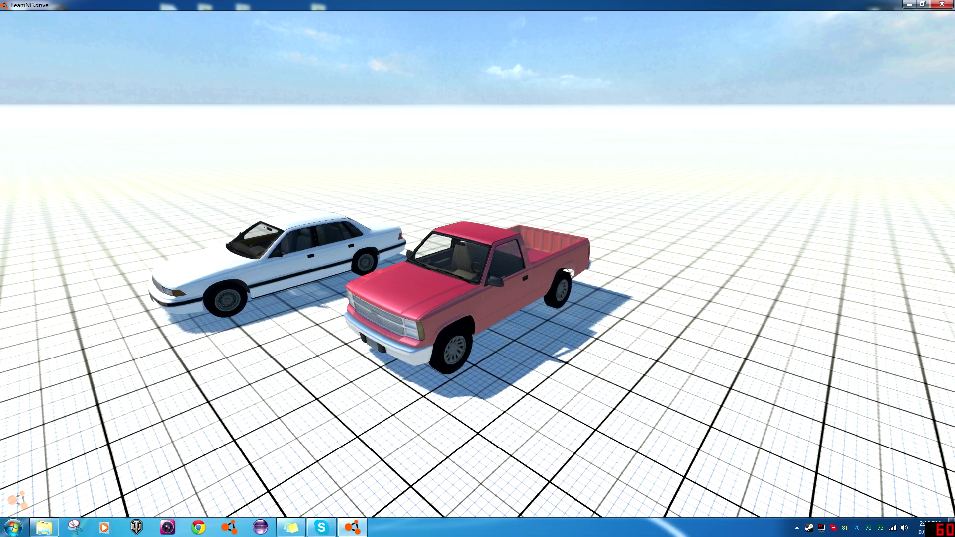
pyautogui.press('Tab')
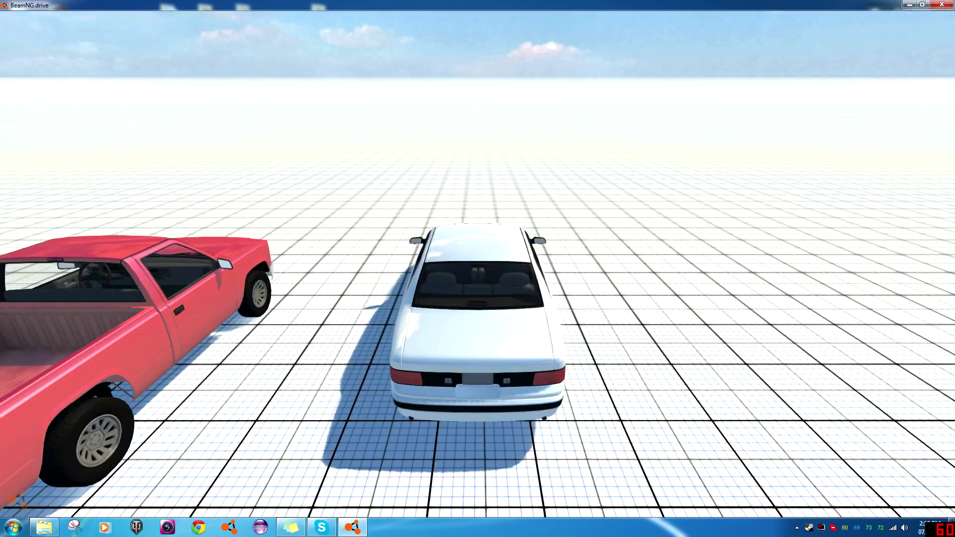
pyautogui.press('Tab')
pyautogui.press('Tab')
pyautogui.press('Tab')
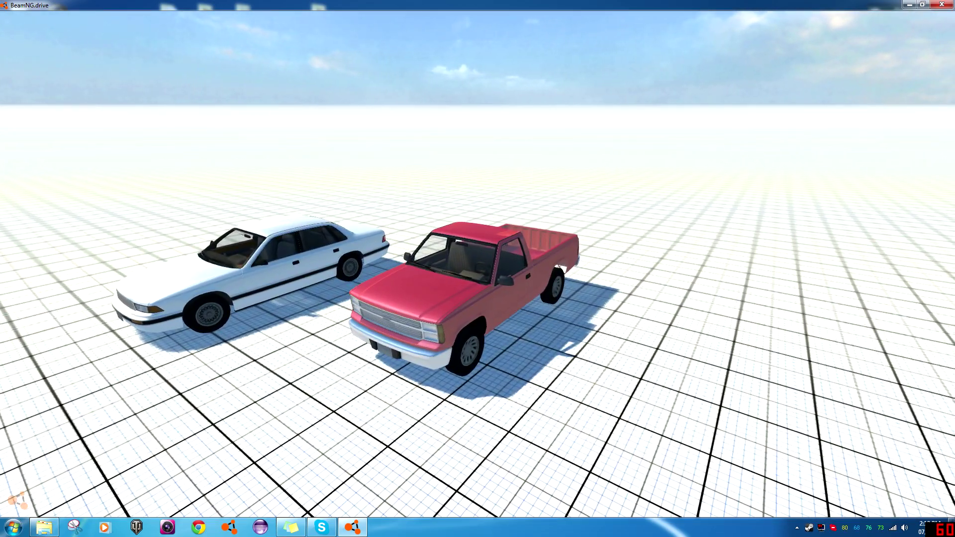
# Step: Set the AI mode to Chasing Player and drive the red pickup across the grid as the chased vehicle
pyautogui.hotkey('ctrl', 't')
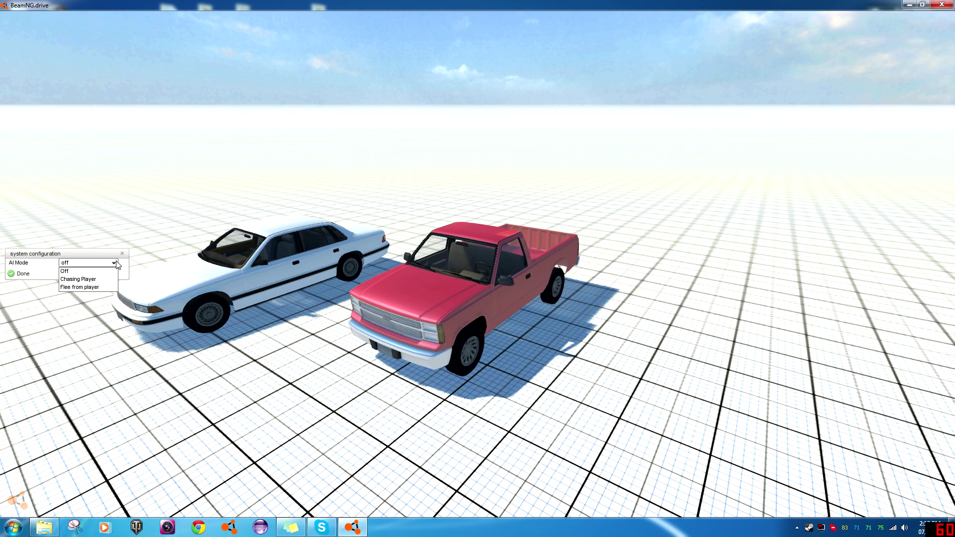
pyautogui.click(80, 280)
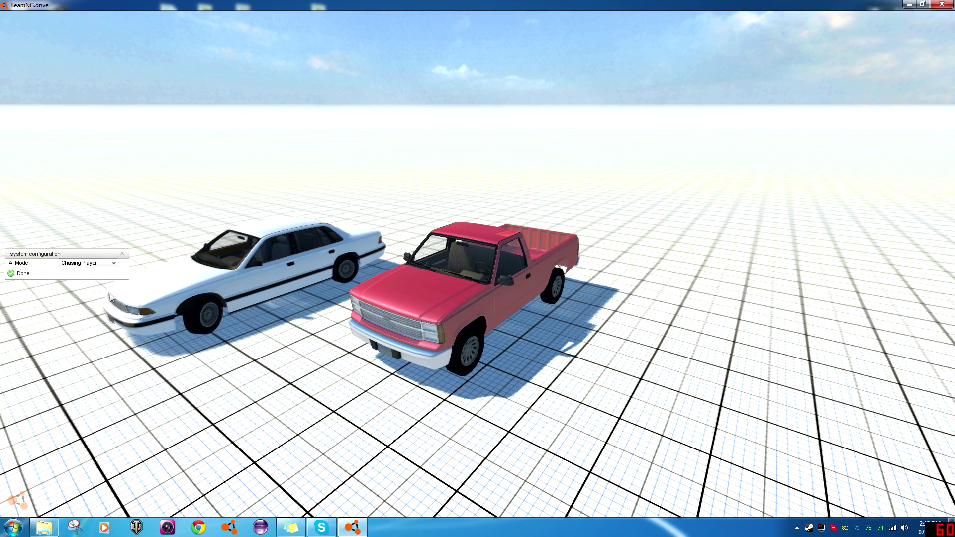
pyautogui.click(122, 255)
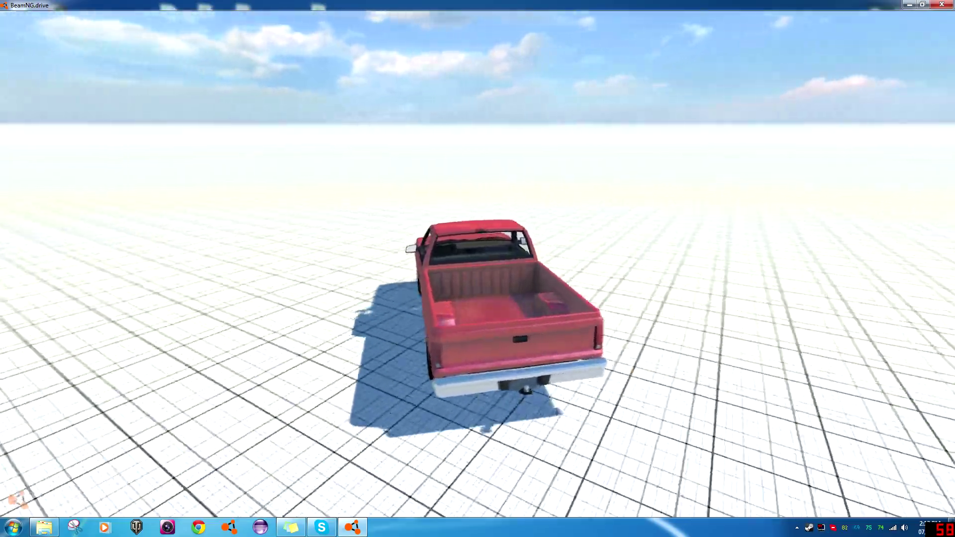
pyautogui.press('KP_2')
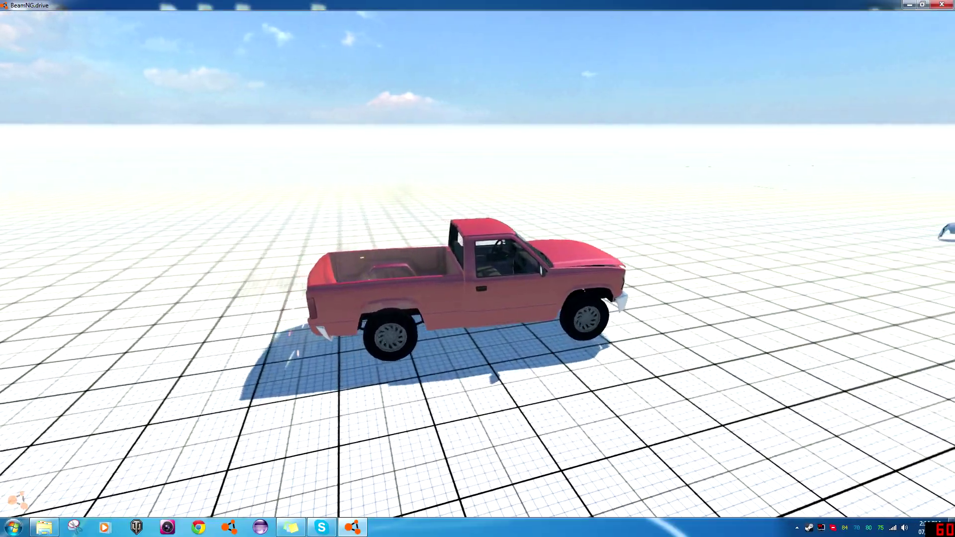
pyautogui.press('Up')
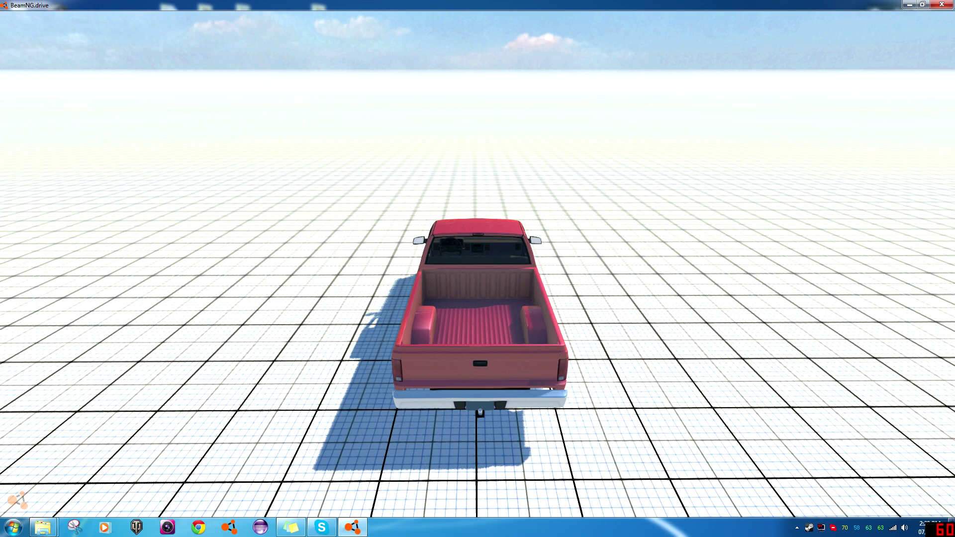
# Step: Reopen the World Editor, switch to the Standard world camera and fly it to an empty area far in front of the pickup
pyautogui.press('F11')
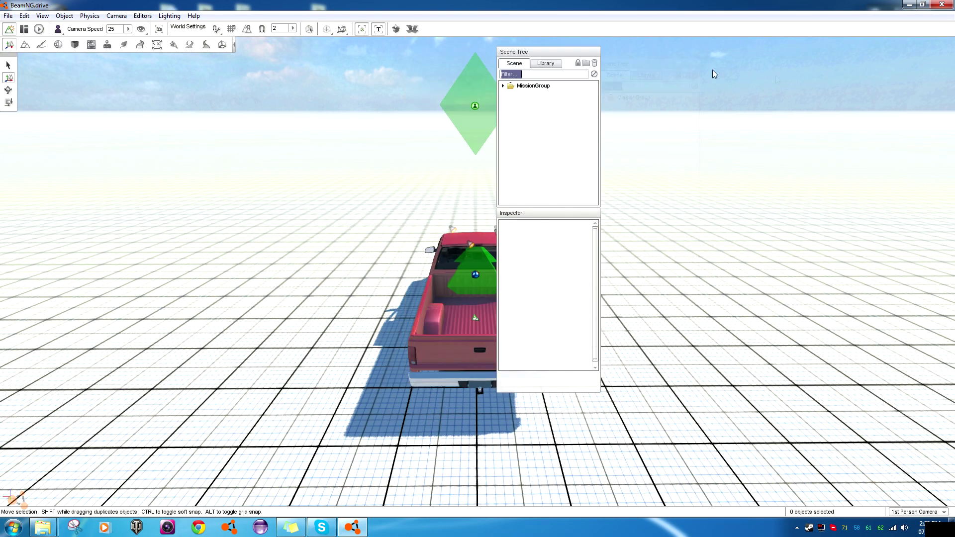
pyautogui.click(118, 16)
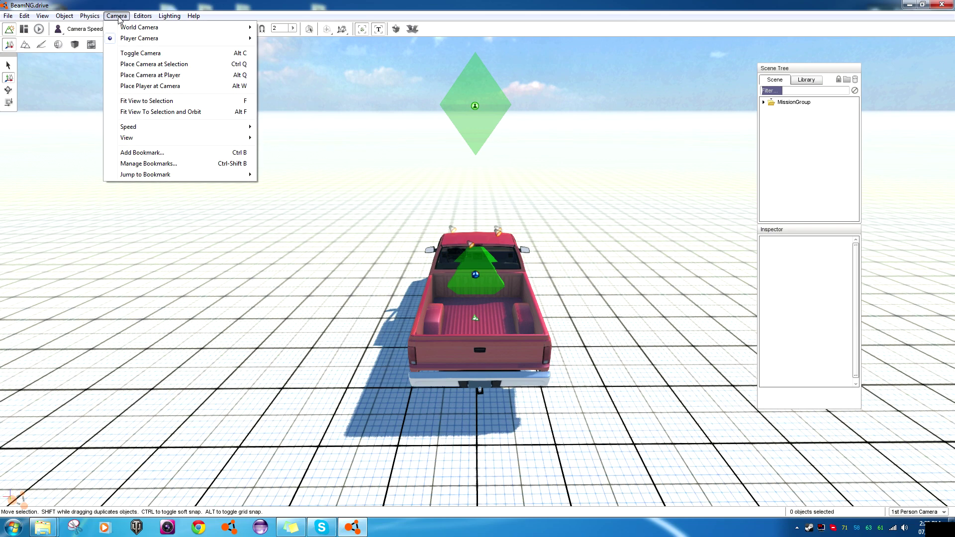
pyautogui.moveTo(124, 28)
pyautogui.click(273, 29)
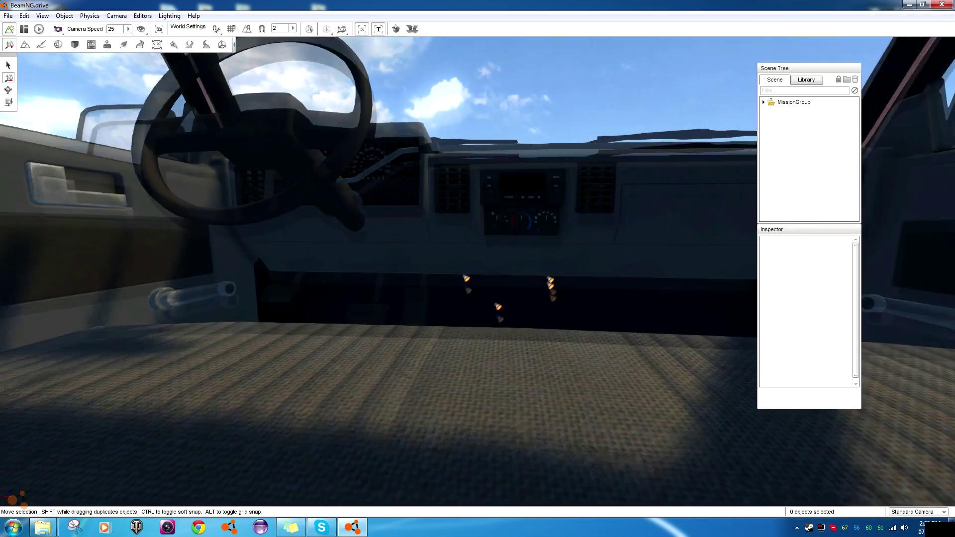
pyautogui.press('w')
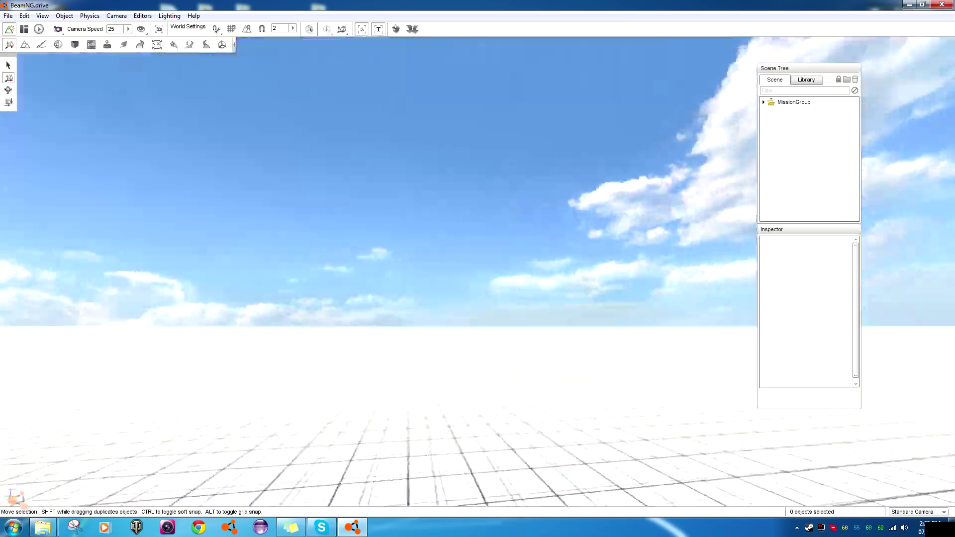
pyautogui.press('s')
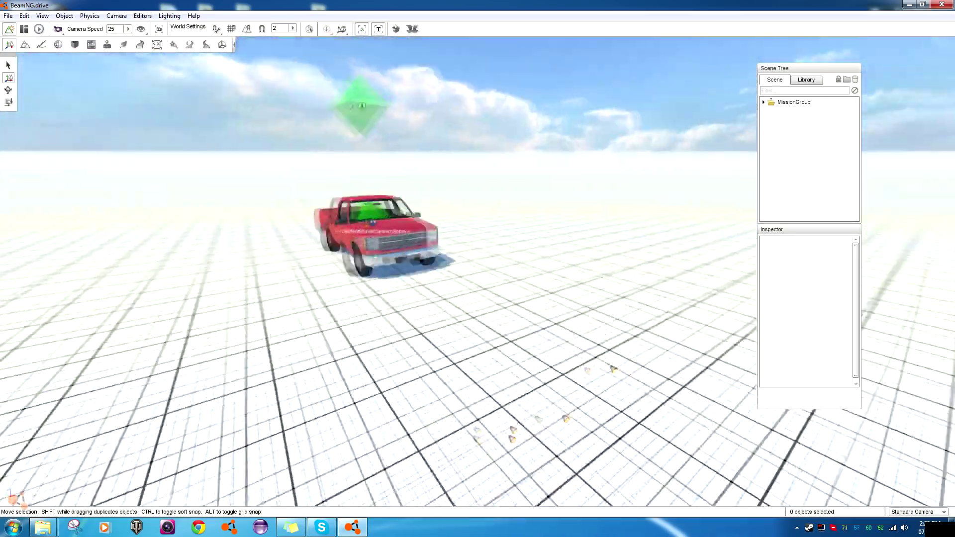
pyautogui.press('d')
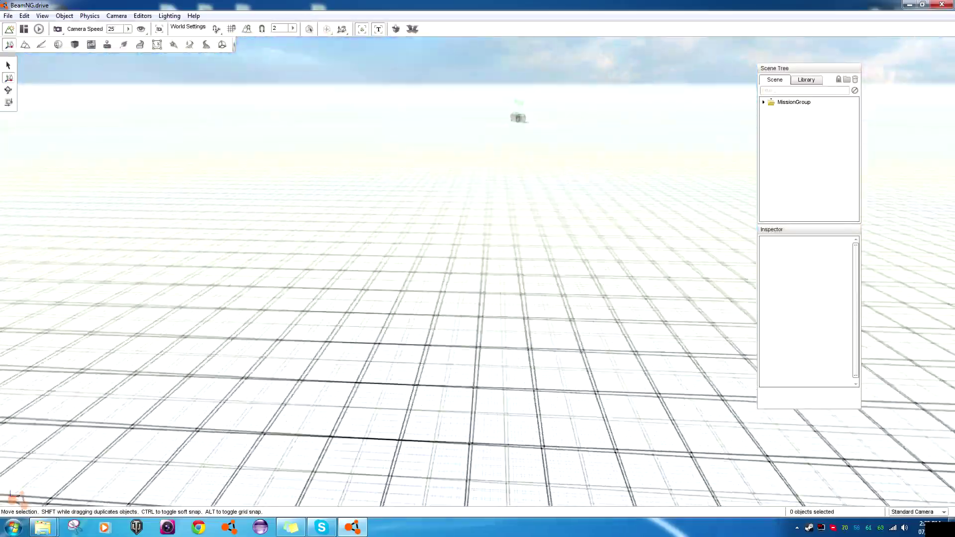
# Step: Create a new BeamNG Vehicle with the van model and the default_vehicle dataBlock
pyautogui.click(794, 80)
pyautogui.click(821, 93)
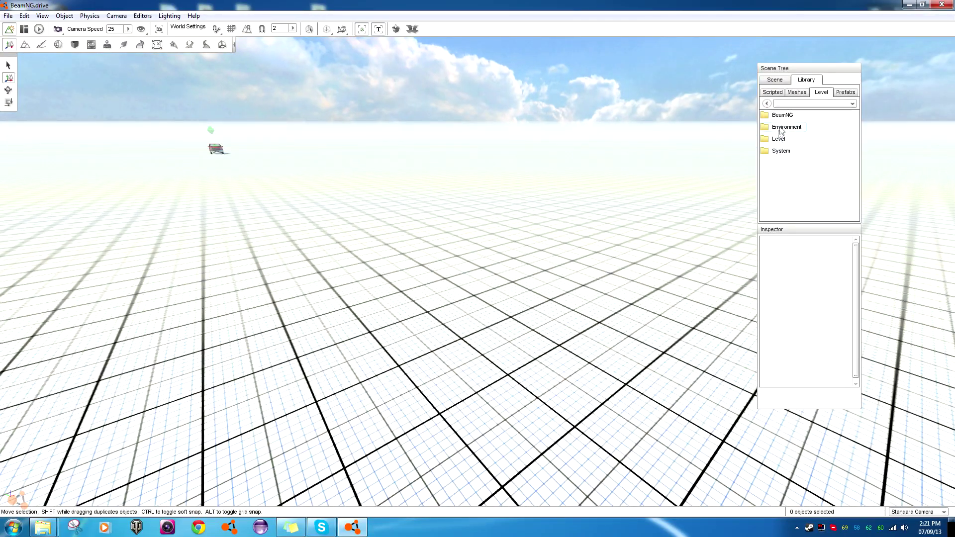
pyautogui.doubleClick(781, 115)
pyautogui.doubleClick(783, 127)
pyautogui.click(530, 267)
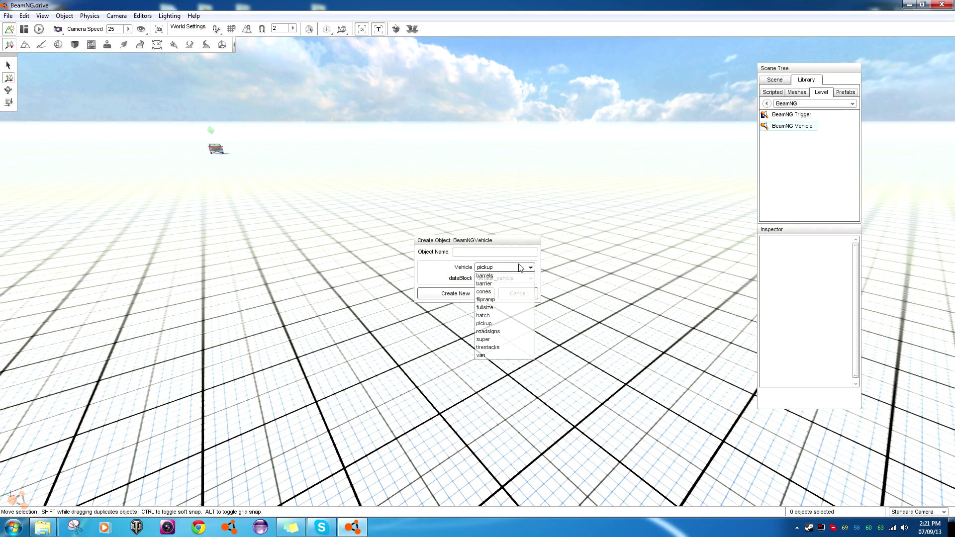
pyautogui.click(481, 355)
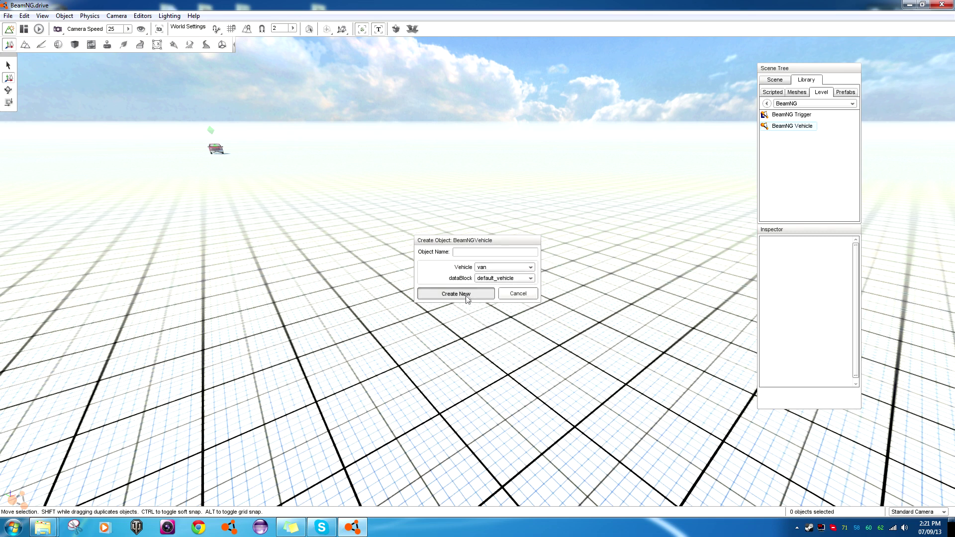
pyautogui.click(486, 294)
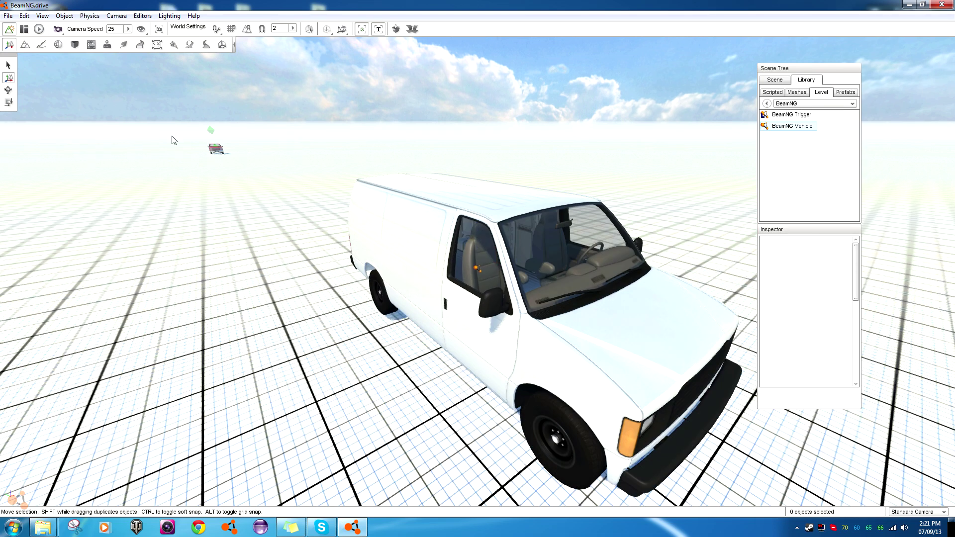
# Step: Switch the editor back to the 1st Person player camera and return to gameplay
pyautogui.click(116, 16)
pyautogui.moveTo(214, 39)
pyautogui.click(284, 39)
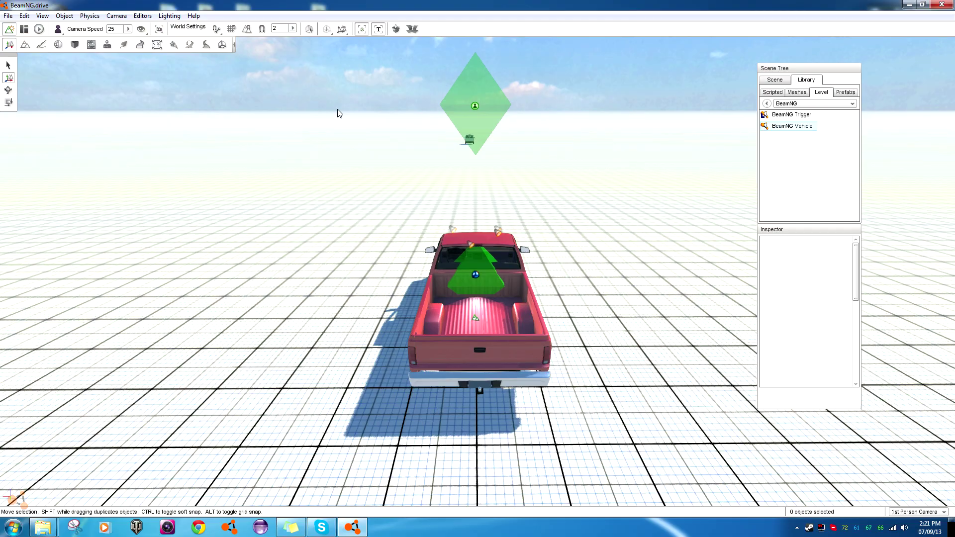
pyautogui.press('F11')
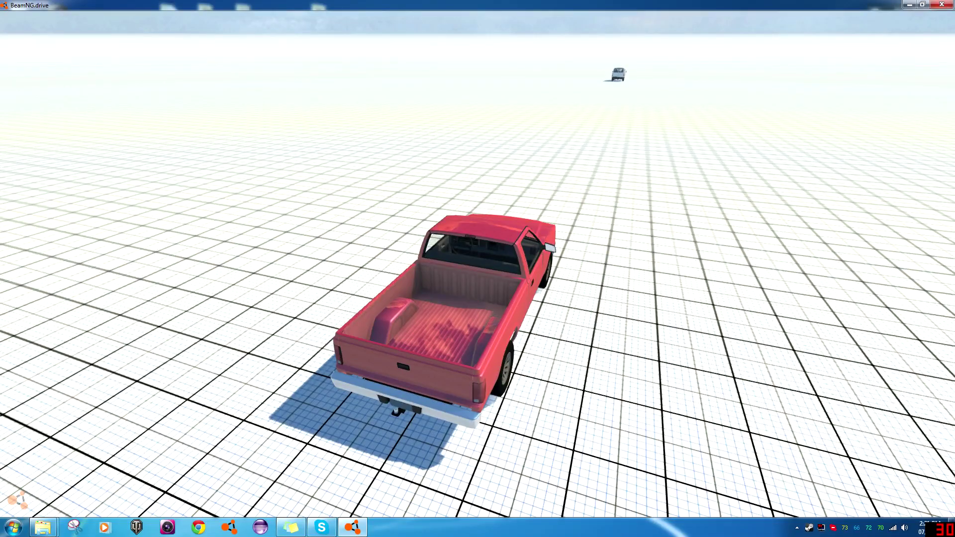
# Step: Take control of the white van and drive it around until it faces the distant pickup
pyautogui.press('Tab')
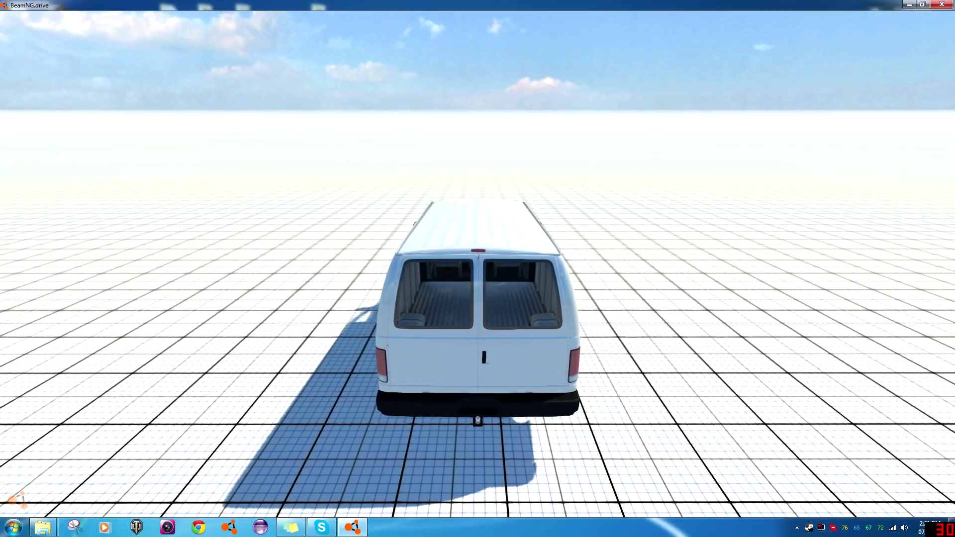
pyautogui.press('Up')
pyautogui.press('Right')
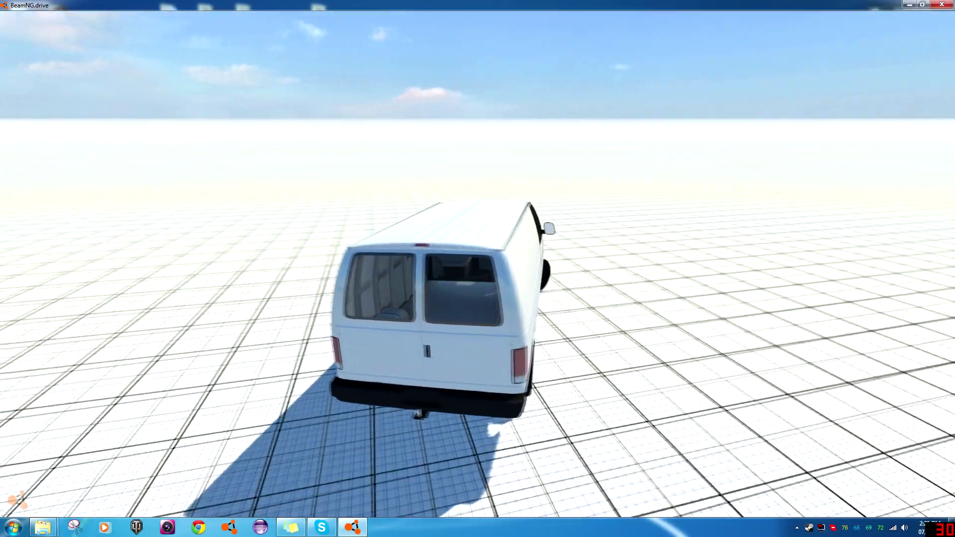
pyautogui.press('Left')
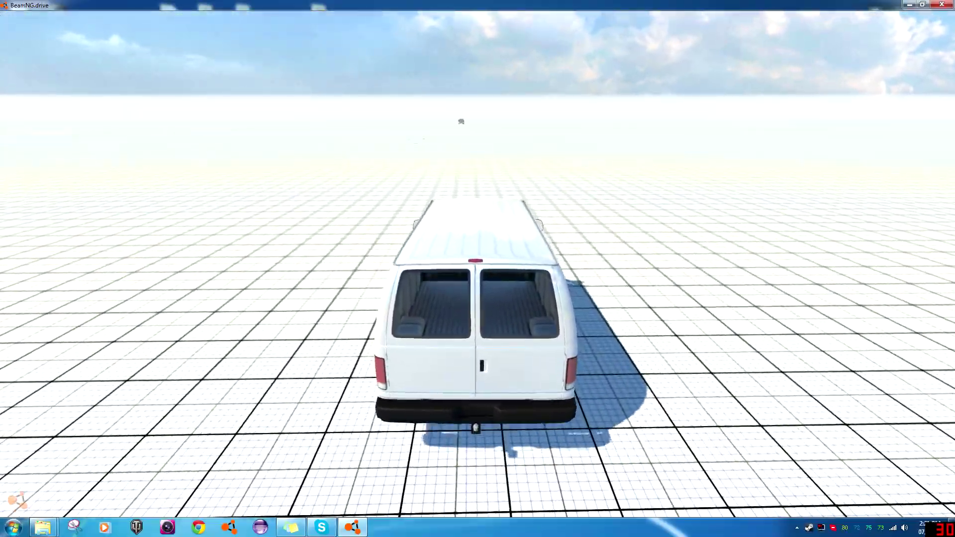
# Step: Switch control back to the red pickup and drive it toward the white van, viewing it from an angle
pyautogui.press('Tab')
pyautogui.press('Tab')
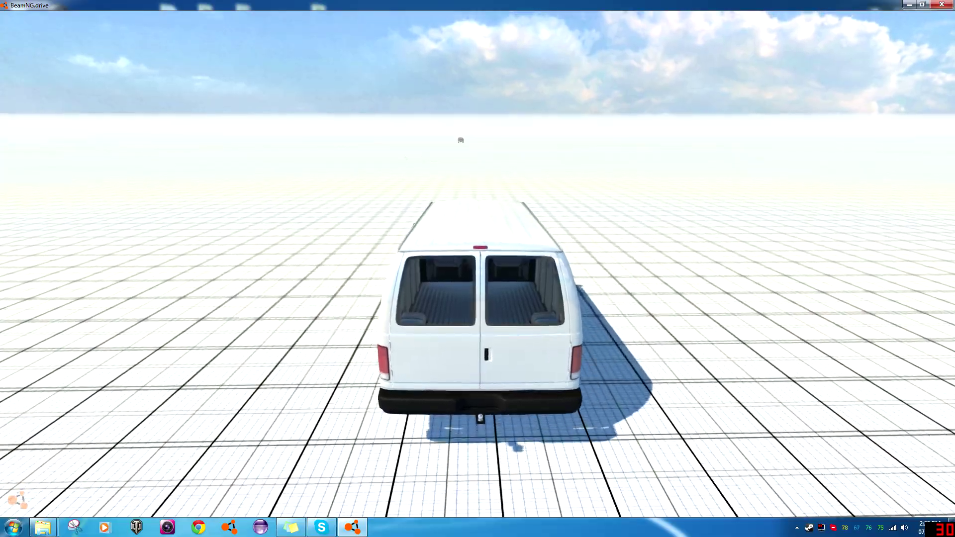
pyautogui.press('Tab')
pyautogui.press('Up')
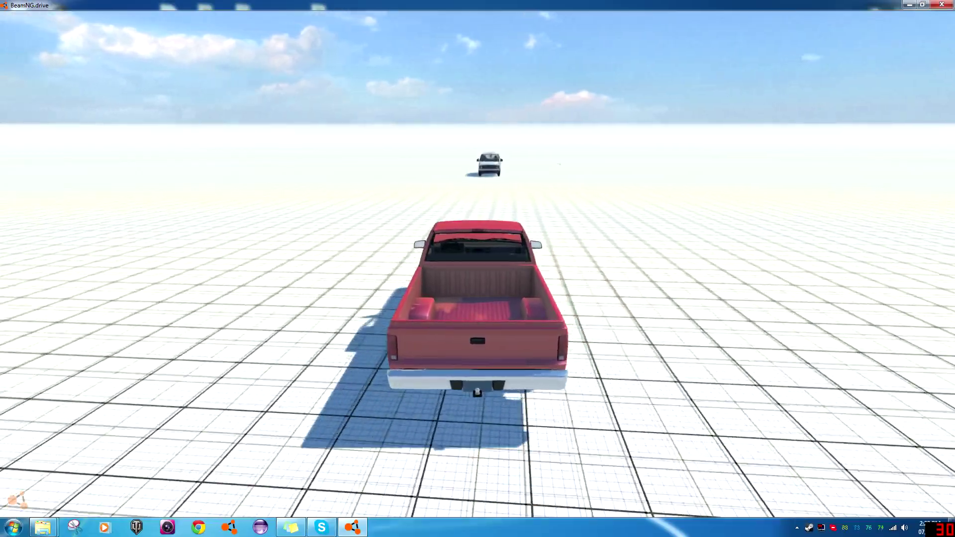
pyautogui.press('KP_4')
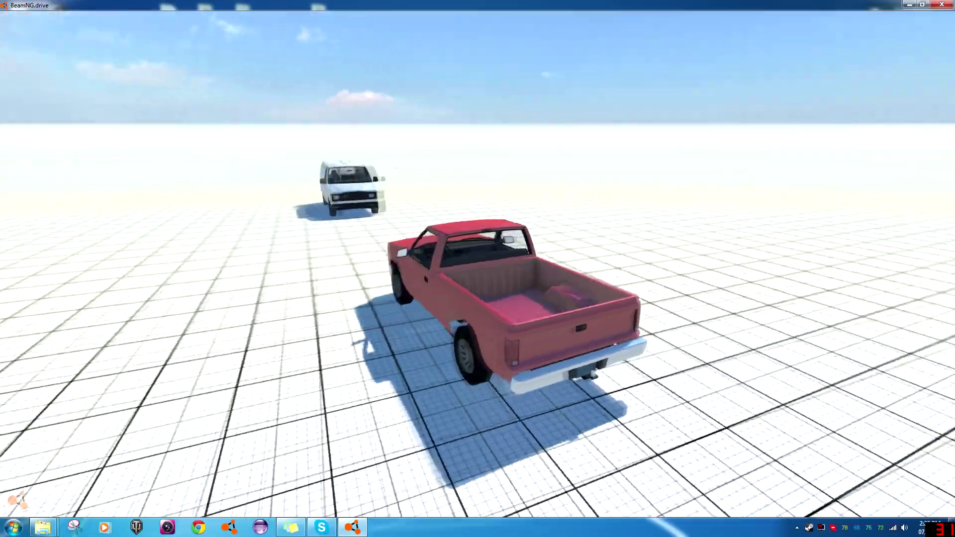